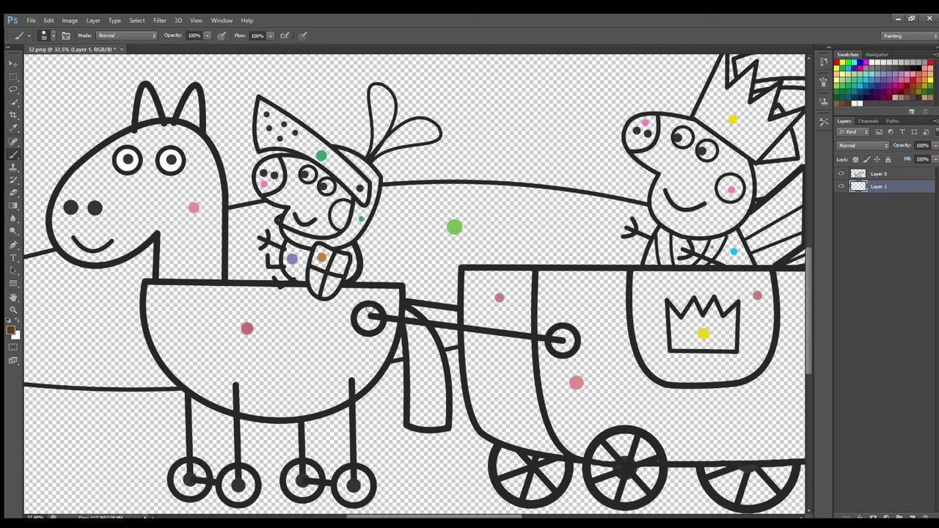
- Paint the two hitch circles on the horse and carriage and the horse's four wheels brown on Layer 1
drag(365, 317, 369, 319)
drag(559, 338, 570, 334)
drag(347, 480, 353, 484)
drag(293, 479, 306, 477)
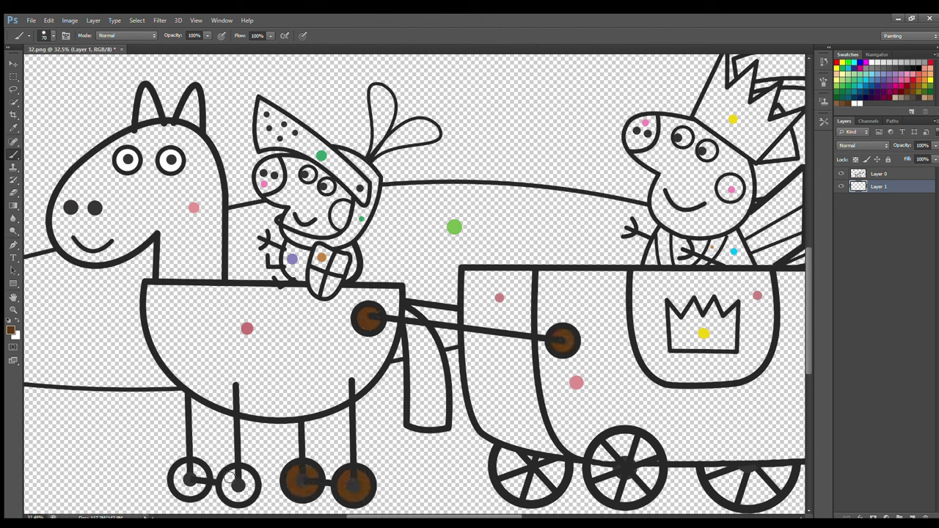
drag(231, 477, 240, 485)
drag(180, 476, 190, 482)
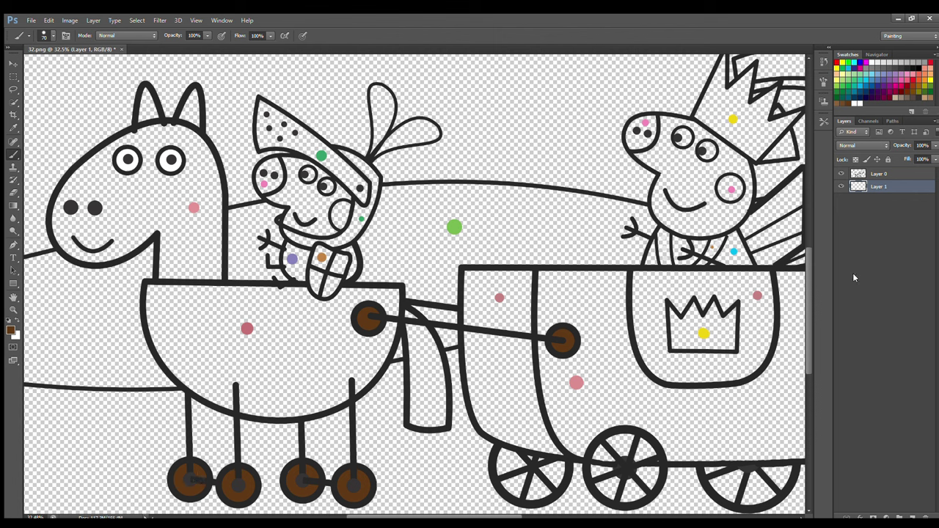
- Add a new layer beneath Layer 1 and paint the horse's body and tail with the dark pink of its guide dot
ctrl+click(913, 517)
alt+click(247, 328)
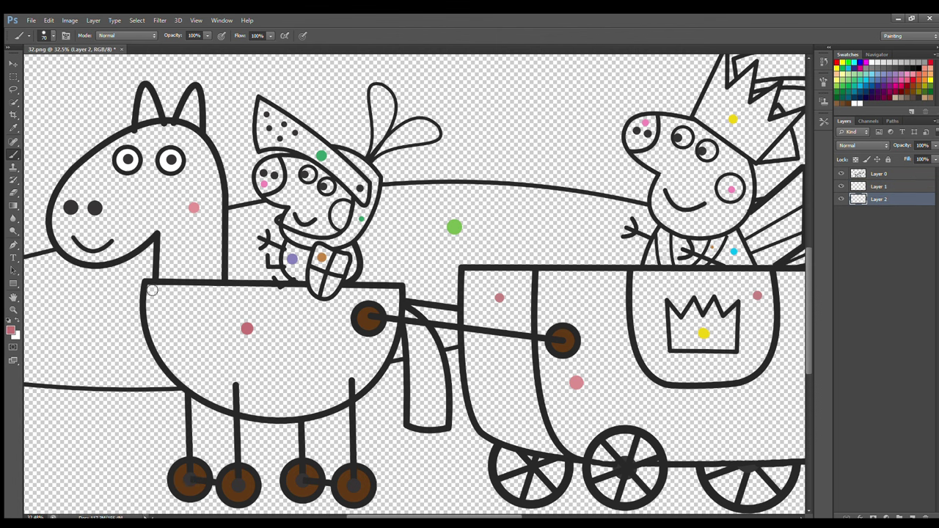
mouse_move(151, 290)
mouse_down()
mouse_move(174, 369)
mouse_move(220, 400)
mouse_move(270, 413)
mouse_move(331, 408)
mouse_move(363, 384)
mouse_move(392, 338)
mouse_move(397, 303)
mouse_move(355, 291)
mouse_move(326, 305)
mouse_move(303, 292)
mouse_move(155, 289)
mouse_up()
mouse_move(342, 311)
mouse_down()
mouse_move(381, 340)
mouse_move(389, 309)
mouse_move(351, 309)
mouse_move(392, 299)
mouse_up()
mouse_move(339, 317)
mouse_down()
mouse_move(171, 303)
mouse_move(203, 383)
mouse_move(312, 409)
mouse_move(376, 358)
mouse_move(342, 338)
mouse_move(256, 388)
mouse_move(215, 322)
mouse_move(217, 334)
mouse_move(324, 342)
mouse_move(196, 354)
mouse_move(327, 382)
mouse_up()
mouse_move(411, 358)
mouse_down()
mouse_move(444, 424)
mouse_move(418, 323)
mouse_move(434, 416)
mouse_up()
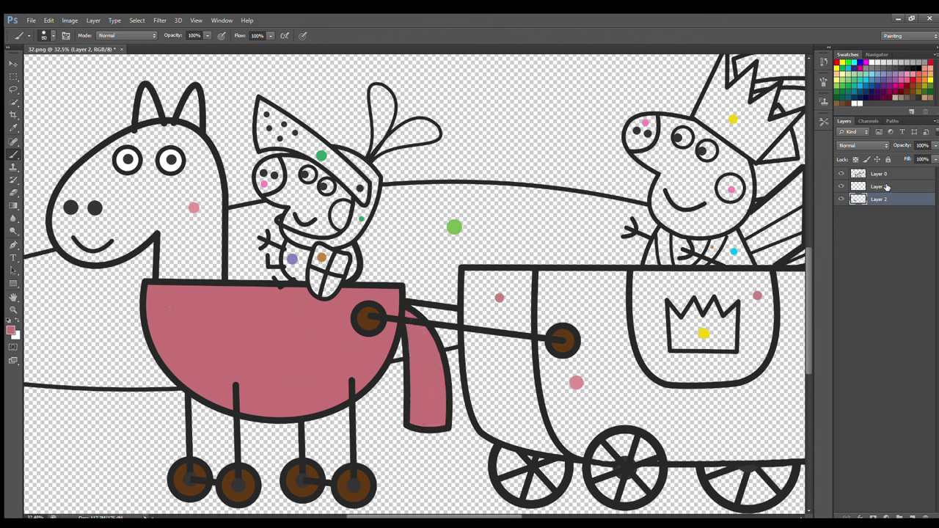
- Fill the horse's head, neck and ears with light pink, enlarging the brush to 125
key(alt+bracketright)
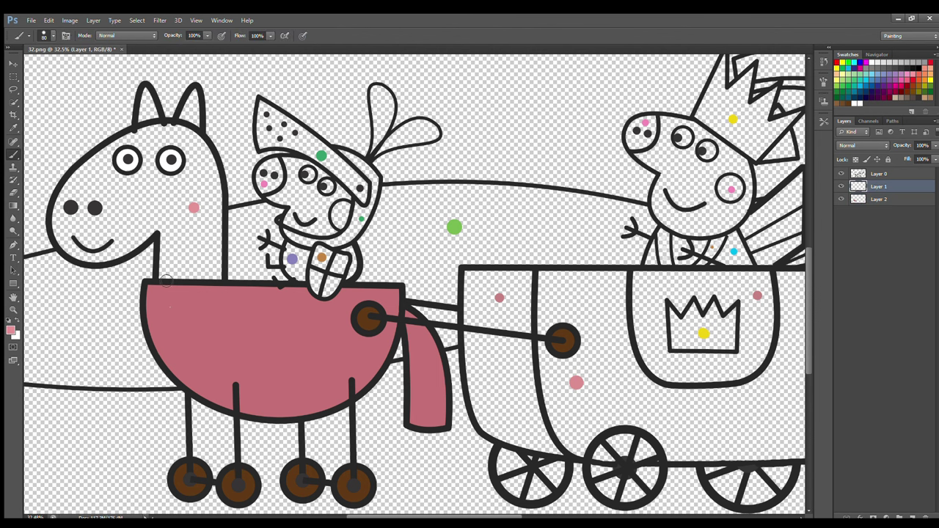
mouse_move(167, 276)
mouse_down()
mouse_move(223, 203)
mouse_move(195, 99)
mouse_move(181, 131)
mouse_move(153, 105)
mouse_move(145, 129)
mouse_move(82, 177)
mouse_move(61, 219)
mouse_move(84, 258)
mouse_move(160, 232)
mouse_move(166, 271)
mouse_move(192, 268)
mouse_move(210, 197)
mouse_move(193, 152)
mouse_move(149, 149)
mouse_up()
key(bracketright)
key(bracketright)
key(bracketright)
key(alt+bracketleft)
mouse_move(182, 102)
mouse_down()
mouse_move(183, 138)
mouse_move(96, 186)
mouse_move(84, 252)
mouse_move(130, 242)
mouse_move(198, 257)
mouse_move(112, 194)
mouse_move(187, 210)
mouse_move(108, 203)
mouse_move(85, 234)
mouse_up()
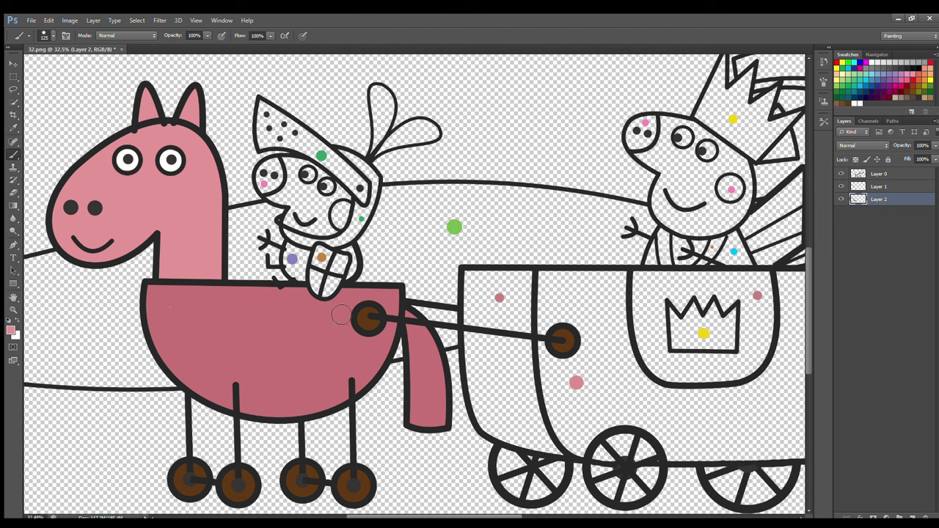
- Paint the knight pig's cheek and snout bright pink and its shield orange-brown on Layer 1
key(alt+bracketright)
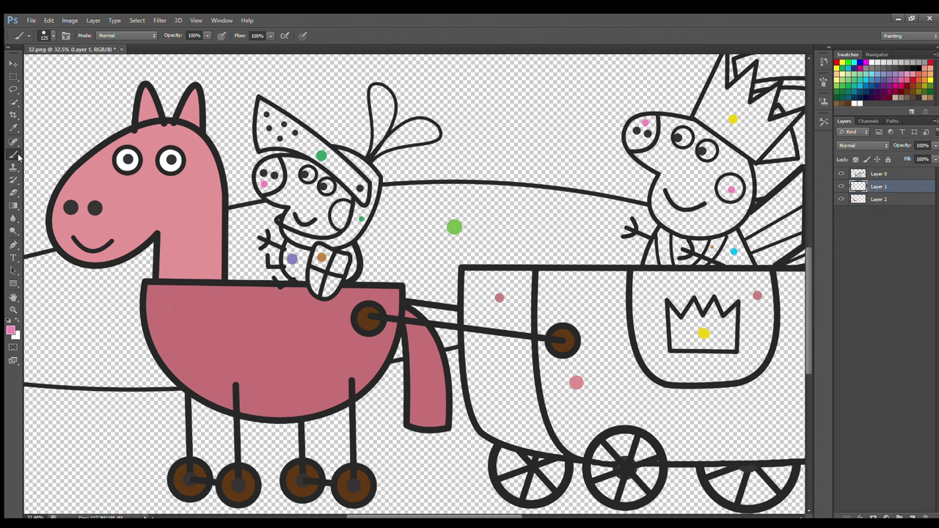
drag(342, 214, 339, 215)
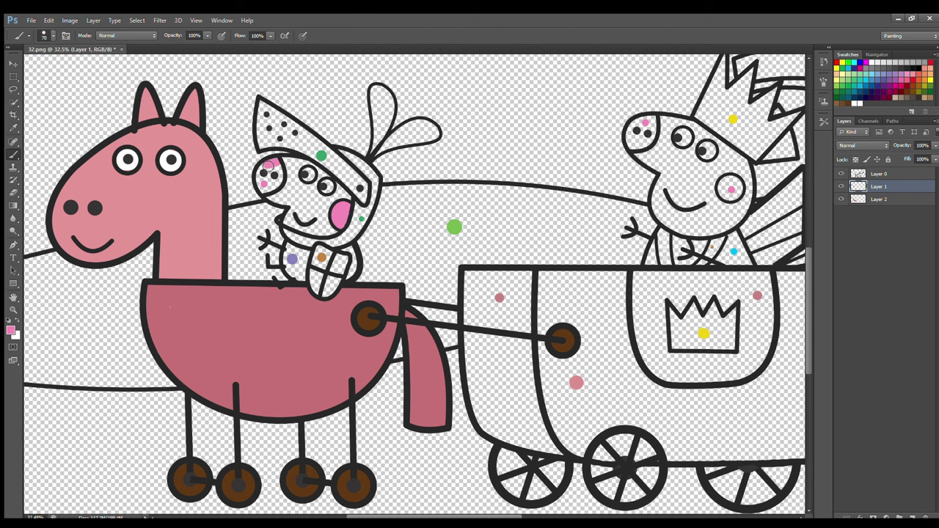
drag(269, 167, 272, 184)
alt+click(322, 257)
mouse_move(322, 255)
mouse_down()
mouse_move(319, 289)
mouse_move(330, 290)
mouse_move(332, 261)
mouse_up()
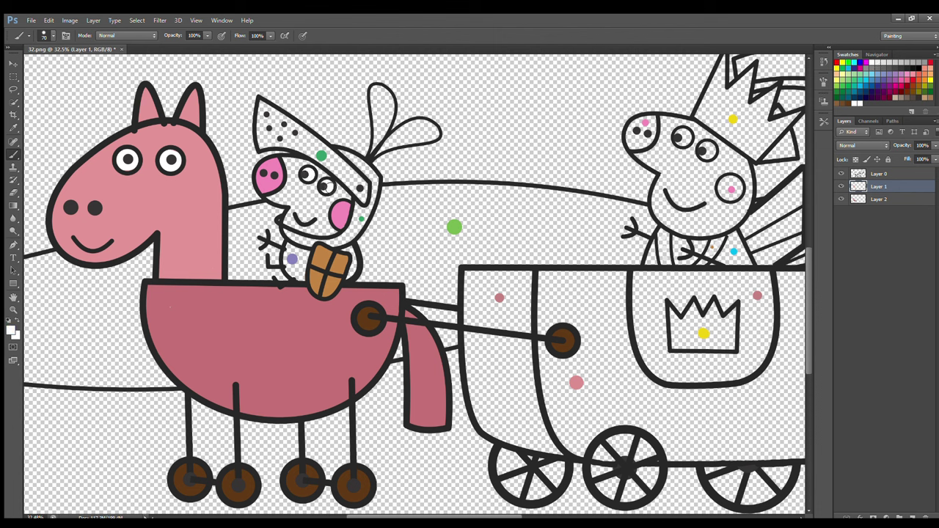
- Paint the knight pig's helmet, visor, chin strap and plume with the green of the helmet's guide dot
alt+click(320, 155)
mouse_move(263, 105)
mouse_down()
mouse_move(264, 144)
mouse_move(303, 152)
mouse_move(363, 192)
mouse_move(346, 165)
mouse_move(271, 110)
mouse_move(287, 126)
mouse_up()
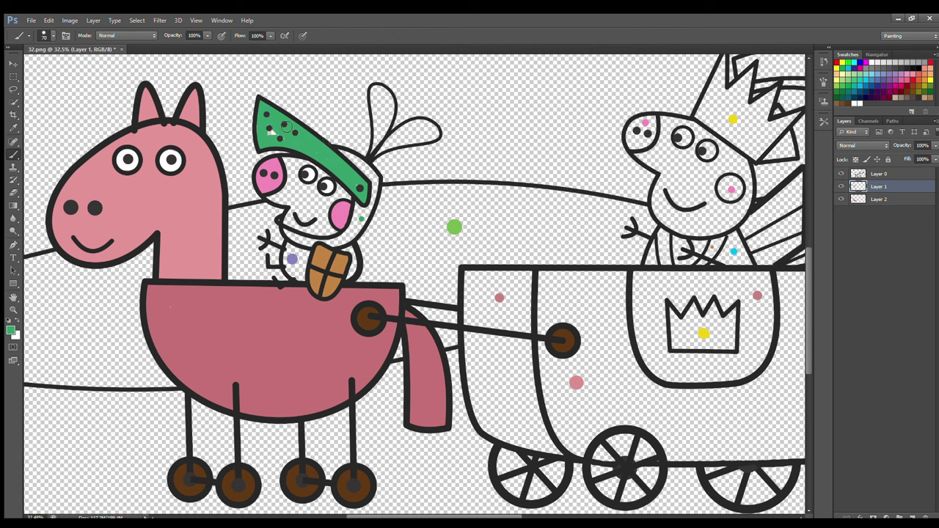
mouse_move(362, 219)
mouse_down()
mouse_move(370, 176)
mouse_move(372, 183)
mouse_up()
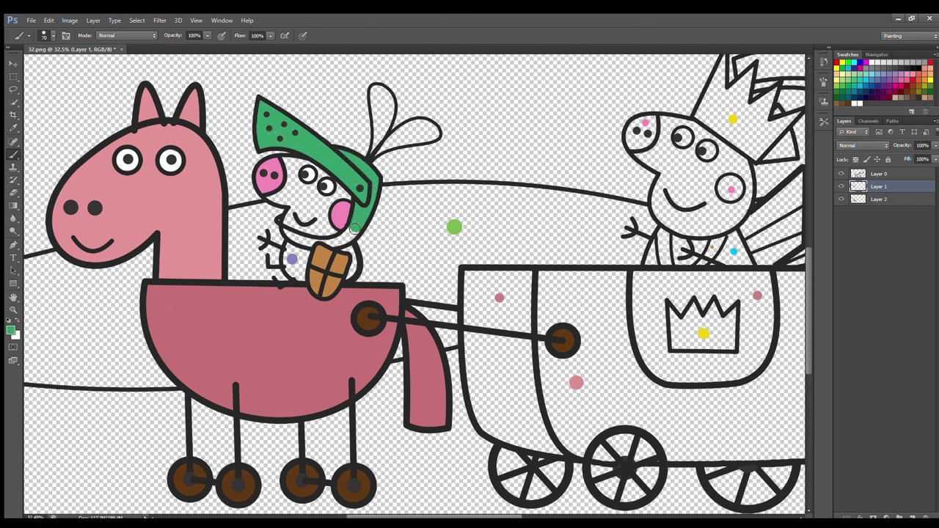
drag(354, 228, 346, 240)
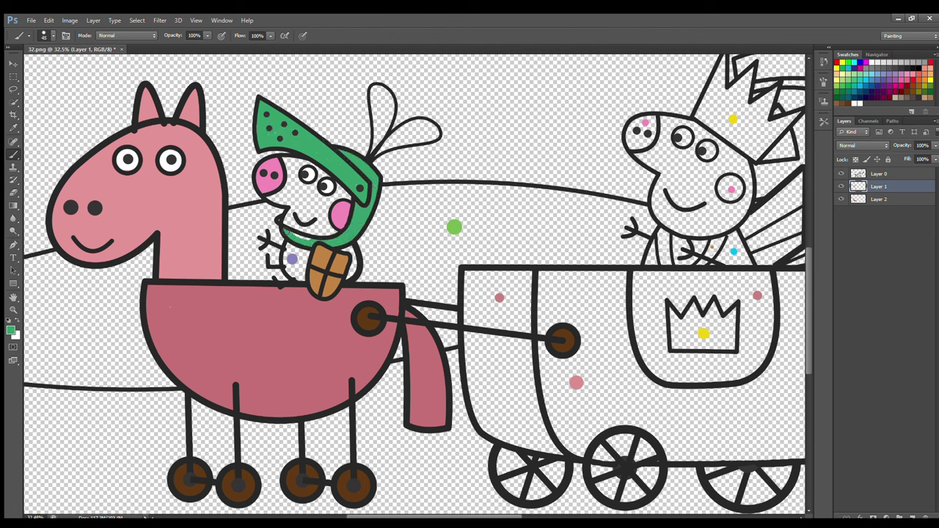
mouse_move(375, 146)
mouse_down()
mouse_move(375, 90)
mouse_move(390, 100)
mouse_move(383, 117)
mouse_move(375, 96)
mouse_move(391, 139)
mouse_move(429, 122)
mouse_move(428, 137)
mouse_move(394, 141)
mouse_move(427, 133)
mouse_up()
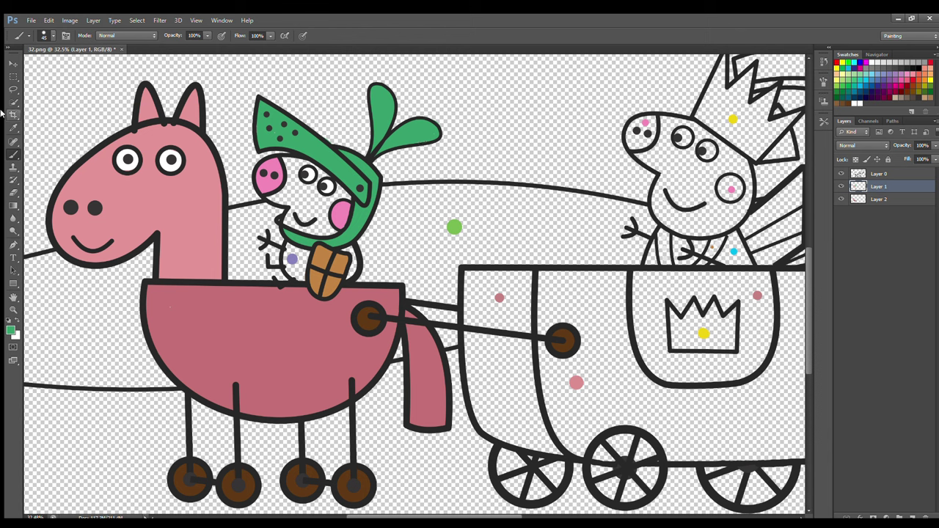
- On Layer 2, paint the knight pig's face a paler tint of the snout pink and its body purple
key(e)
click(13, 154)
click(879, 199)
click(13, 127)
click(270, 168)
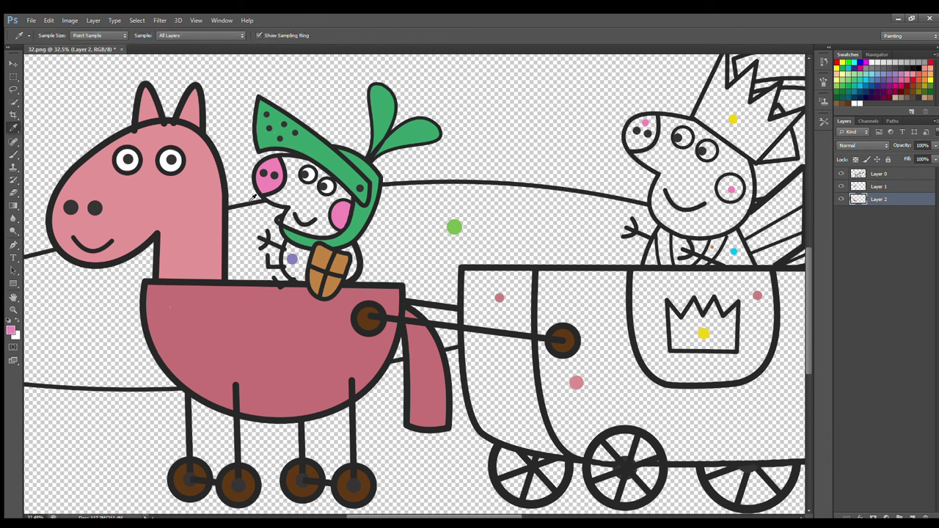
click(12, 328)
click(555, 152)
key(b)
mouse_move(282, 163)
mouse_down()
mouse_move(328, 187)
mouse_move(334, 229)
mouse_move(296, 228)
mouse_move(296, 214)
mouse_move(274, 196)
mouse_move(327, 204)
mouse_move(297, 198)
mouse_move(323, 222)
mouse_up()
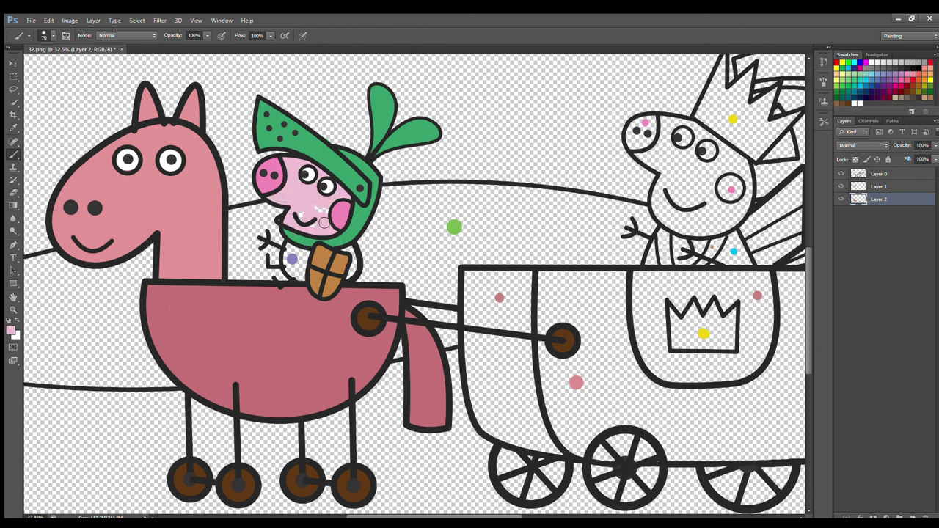
alt+click(292, 258)
drag(292, 253, 305, 259)
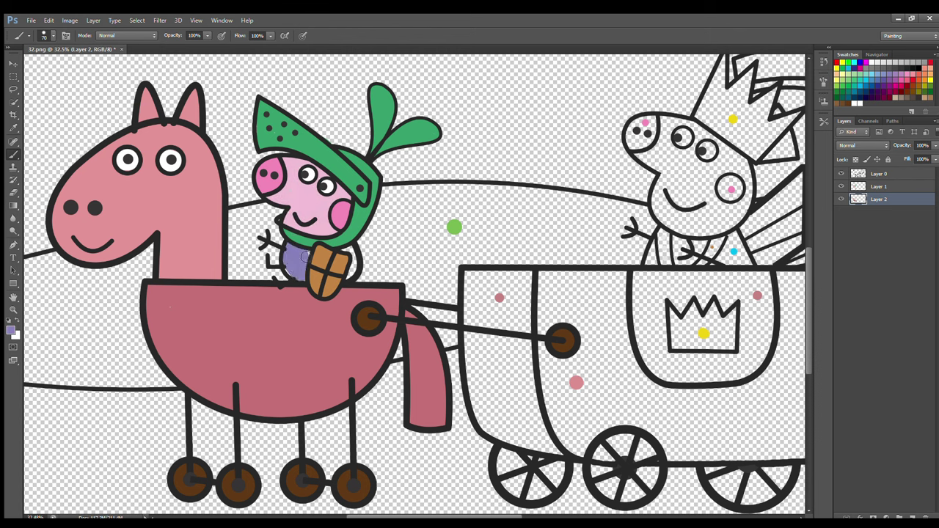
- Paint the crowned pig's snout and cheek bright pink on Layer 1
scroll(448, 487, right, 5)
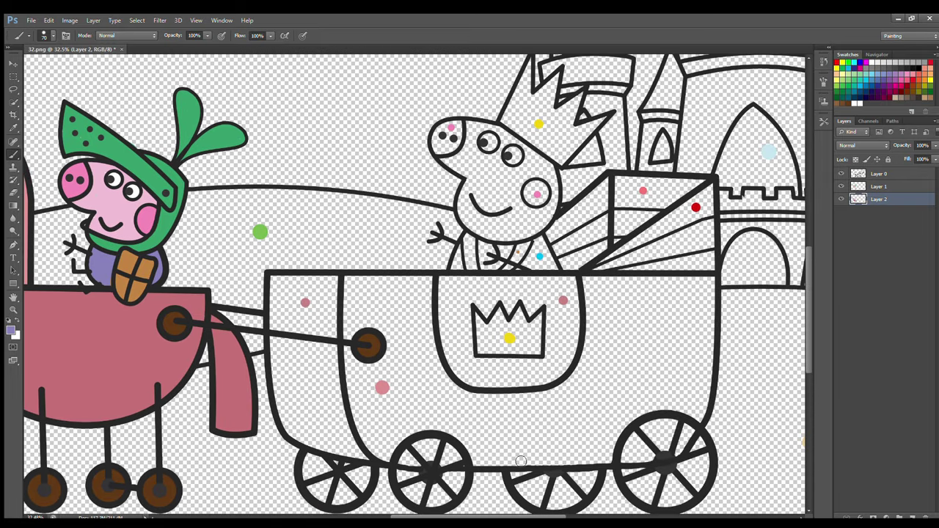
drag(519, 517, 511, 516)
click(877, 186)
click(859, 104)
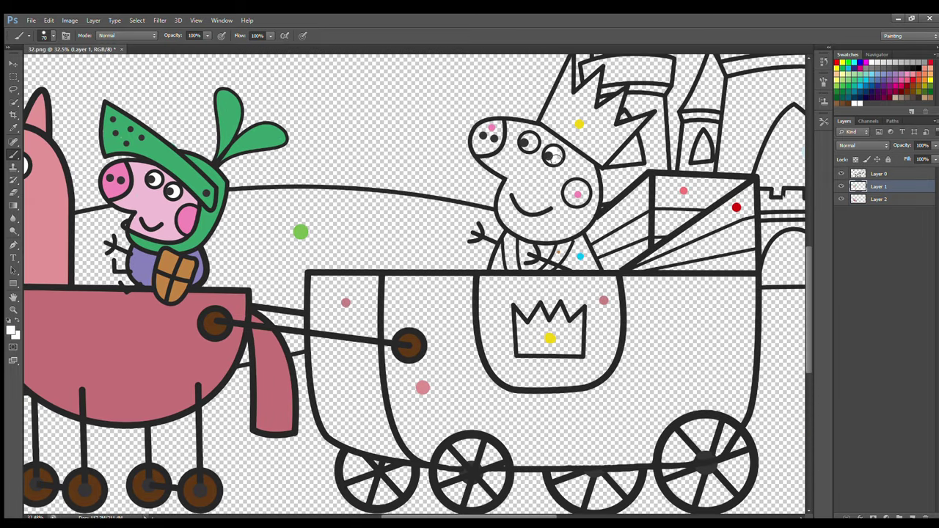
alt+click(491, 126)
mouse_move(501, 125)
mouse_down()
mouse_move(479, 145)
mouse_move(500, 130)
mouse_up()
drag(573, 187, 582, 199)
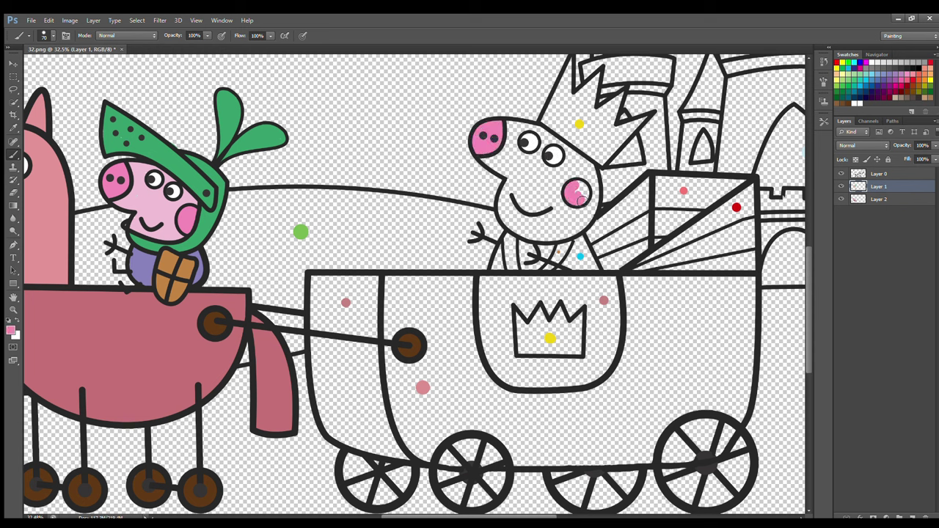
- Paint the pig's crown and the crown emblem on the carriage with the yellow of the guide dot
alt+click(579, 125)
mouse_move(569, 60)
mouse_down()
mouse_move(553, 113)
mouse_move(562, 132)
mouse_move(605, 159)
mouse_move(639, 127)
mouse_move(613, 126)
mouse_move(622, 99)
mouse_move(602, 113)
mouse_move(595, 86)
mouse_move(569, 86)
mouse_move(561, 119)
mouse_move(615, 141)
mouse_move(565, 117)
mouse_move(601, 139)
mouse_up()
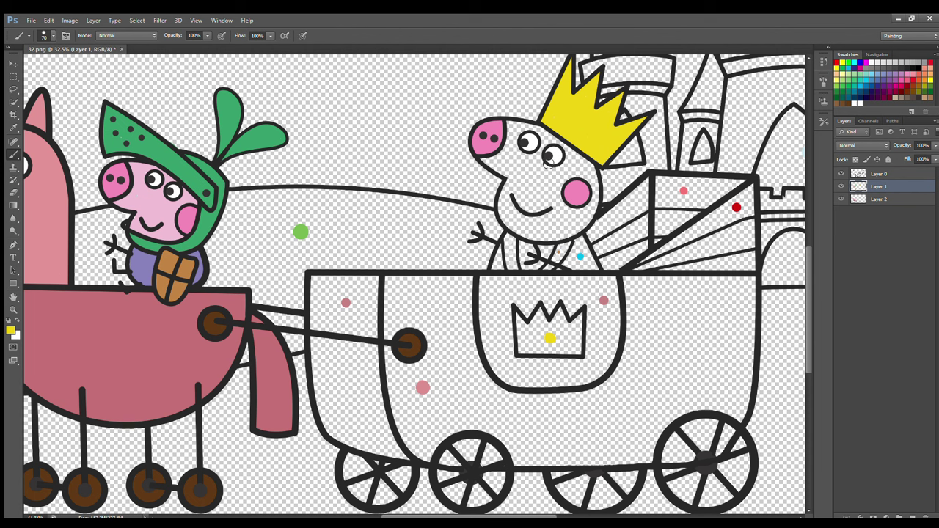
mouse_move(525, 335)
mouse_down()
mouse_move(576, 351)
mouse_move(579, 324)
mouse_move(577, 332)
mouse_move(560, 316)
mouse_move(542, 320)
mouse_move(563, 331)
mouse_up()
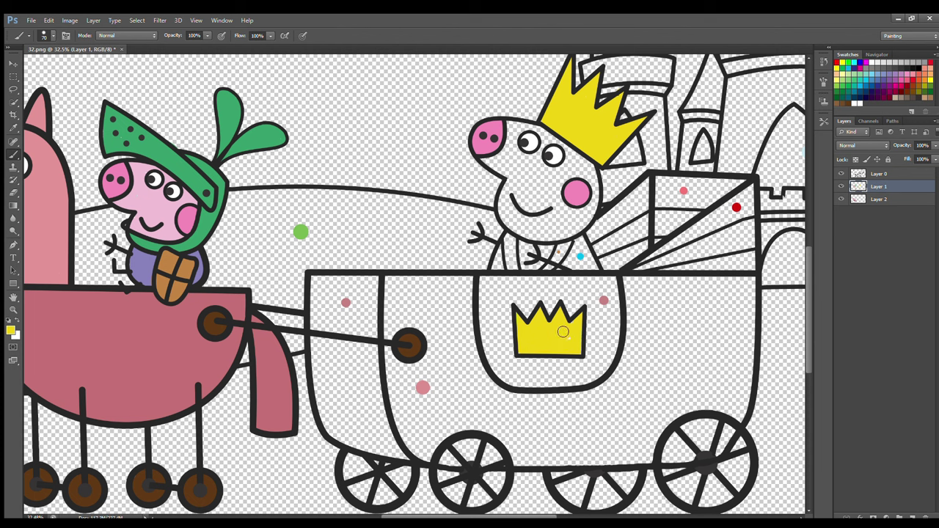
- Paint the trim bands on the crowned pig's clothes with the orange-brown sampled from the shield
click(14, 127)
click(184, 263)
click(14, 155)
- On Layer 2, paint the crowned pig's face pale pink and its clothes cyan
click(849, 199)
key(i)
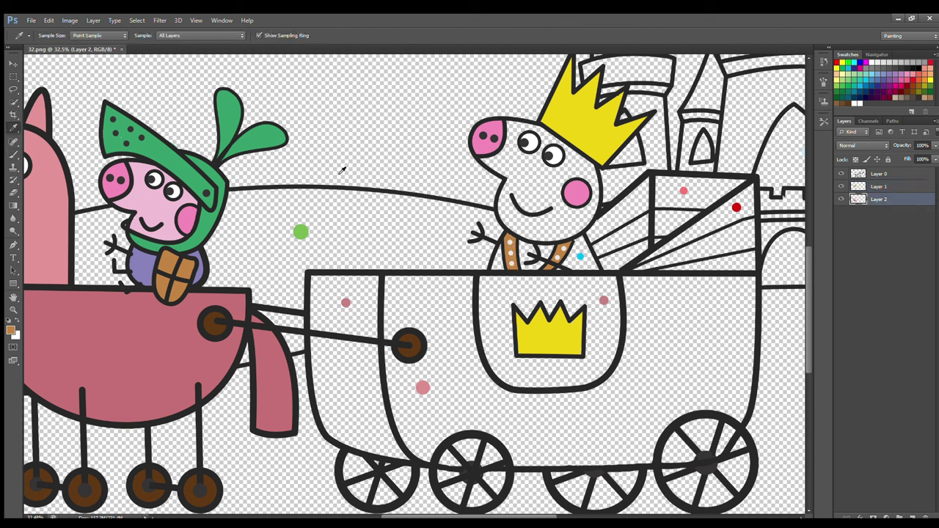
click(12, 155)
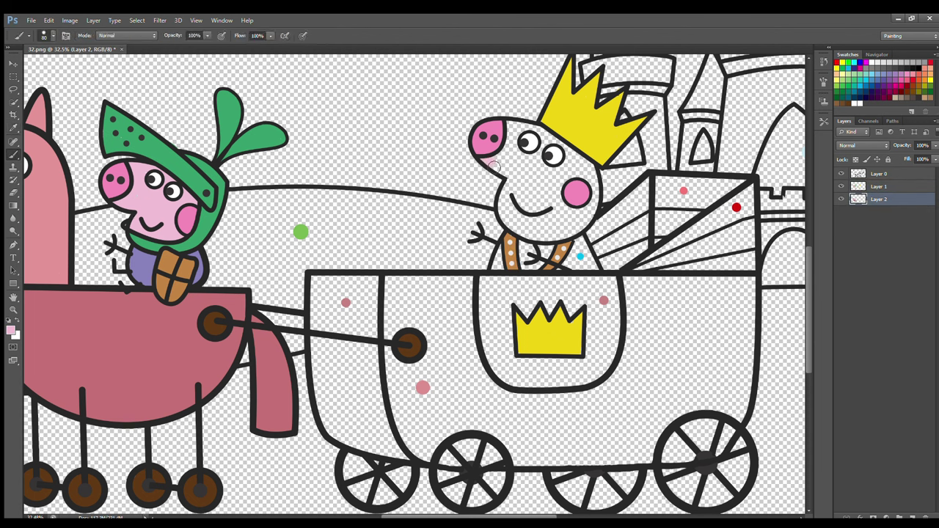
mouse_move(494, 167)
mouse_down()
mouse_move(523, 235)
mouse_move(573, 237)
mouse_move(594, 211)
mouse_move(592, 171)
mouse_move(538, 132)
mouse_move(514, 149)
mouse_move(514, 217)
mouse_move(584, 217)
mouse_move(513, 154)
mouse_move(540, 194)
mouse_up()
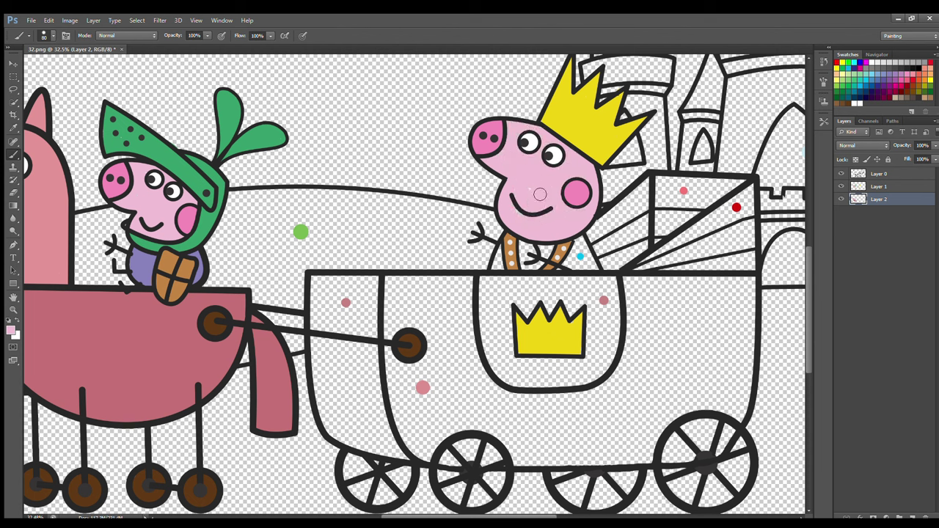
alt+click(580, 257)
mouse_move(510, 250)
mouse_down()
mouse_move(499, 265)
mouse_move(539, 265)
mouse_move(584, 246)
mouse_move(526, 248)
mouse_up()
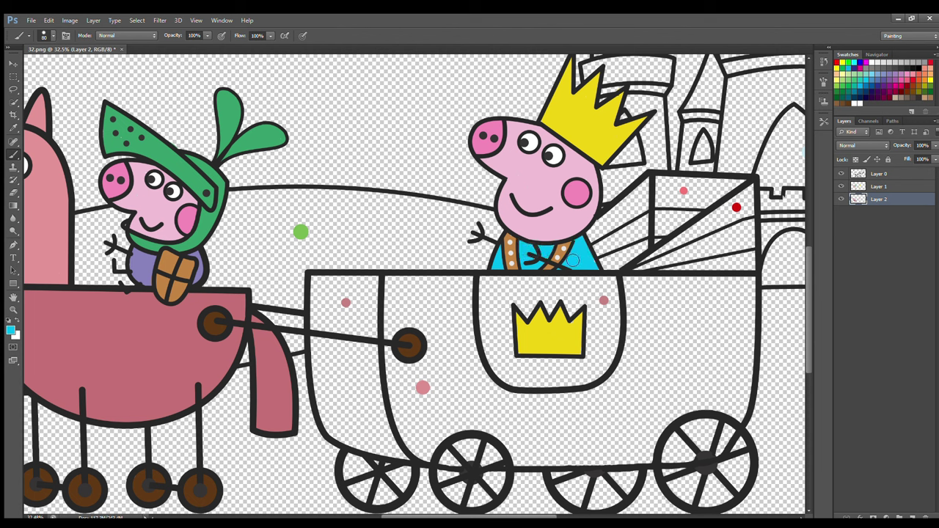
- Paint the carriage's emblem panel and front section with the dusky pink of the panel's guide dot
alt+click(604, 300)
mouse_move(486, 279)
mouse_down()
mouse_move(487, 303)
mouse_move(491, 345)
mouse_move(511, 380)
mouse_move(563, 385)
mouse_move(605, 370)
mouse_move(614, 311)
mouse_move(601, 285)
mouse_move(523, 284)
mouse_move(606, 288)
mouse_move(620, 348)
mouse_move(557, 298)
mouse_move(602, 303)
mouse_move(506, 315)
mouse_move(522, 372)
mouse_move(586, 353)
mouse_move(532, 364)
mouse_up()
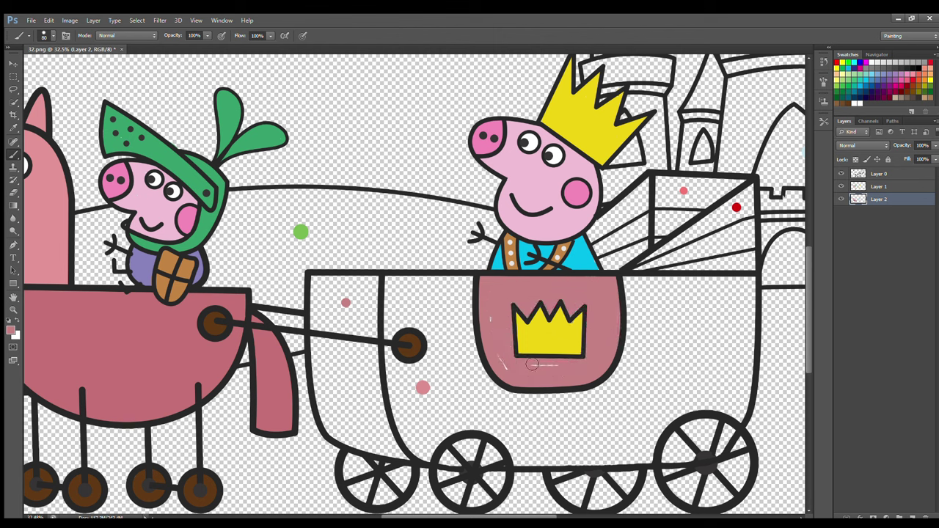
mouse_move(317, 287)
mouse_down()
mouse_move(322, 381)
mouse_move(319, 373)
mouse_move(332, 429)
mouse_move(389, 454)
mouse_move(375, 281)
mouse_move(325, 311)
mouse_move(360, 318)
mouse_move(326, 336)
mouse_move(368, 439)
mouse_move(378, 401)
mouse_move(363, 350)
mouse_move(361, 376)
mouse_move(343, 393)
mouse_move(359, 430)
mouse_up()
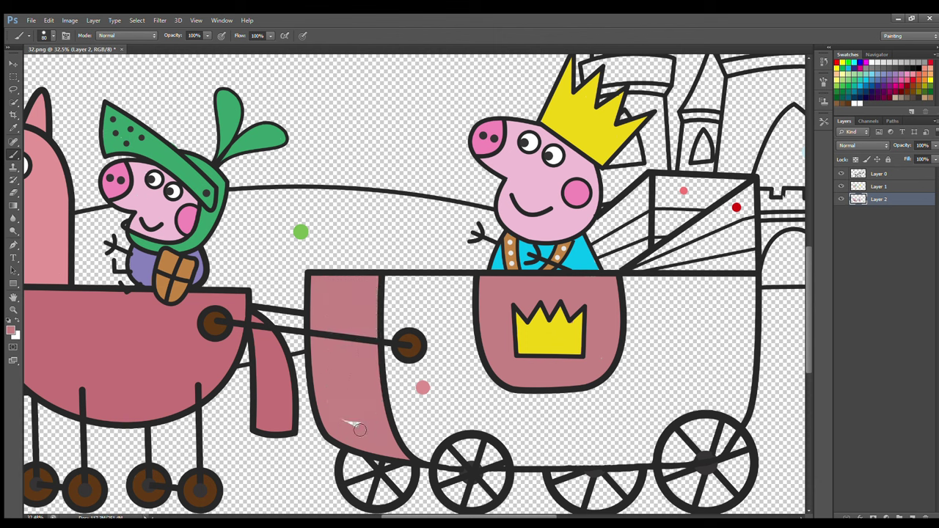
- Add a new layer beneath Layer 2 and fill the carriage's main body with lighter pink, enlarging the brush to 150
click(919, 514)
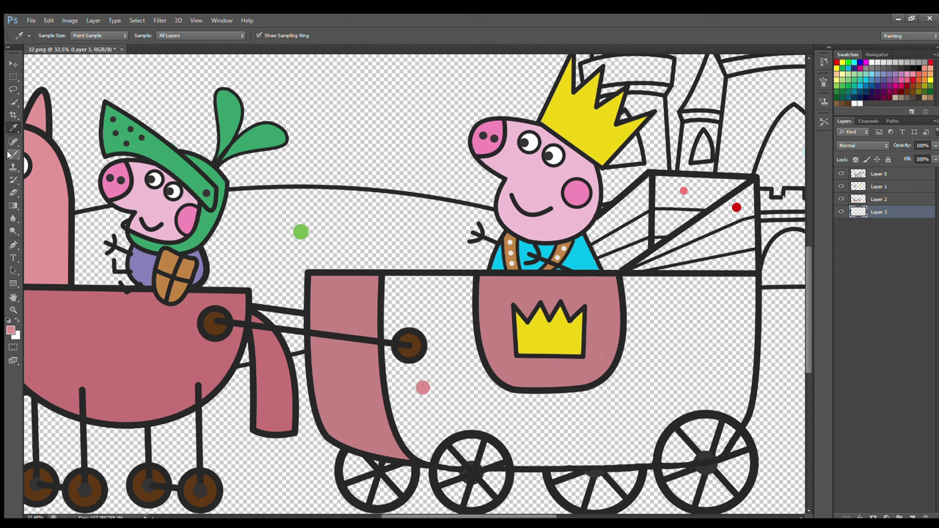
key(])
drag(383, 284, 474, 285)
mouse_move(628, 285)
mouse_down()
mouse_move(720, 285)
mouse_move(748, 330)
mouse_move(742, 411)
mouse_move(707, 410)
mouse_move(716, 448)
mouse_move(686, 430)
mouse_move(596, 458)
mouse_move(449, 461)
mouse_move(389, 378)
mouse_move(473, 297)
mouse_up()
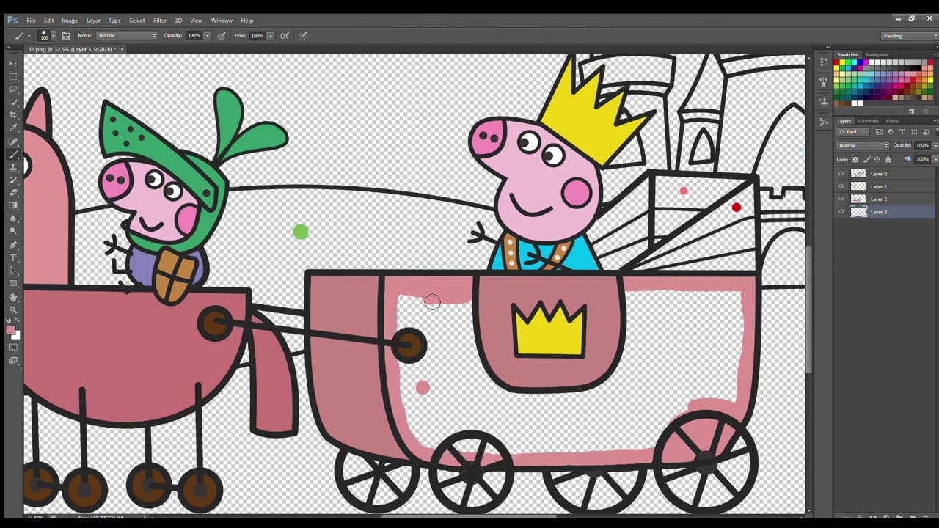
key(])
key(])
mouse_move(418, 308)
mouse_down()
mouse_move(455, 335)
mouse_move(474, 368)
mouse_move(440, 397)
mouse_move(610, 397)
mouse_move(731, 306)
mouse_move(744, 347)
mouse_move(735, 394)
mouse_move(624, 409)
mouse_move(679, 433)
mouse_move(465, 448)
mouse_move(659, 411)
mouse_up()
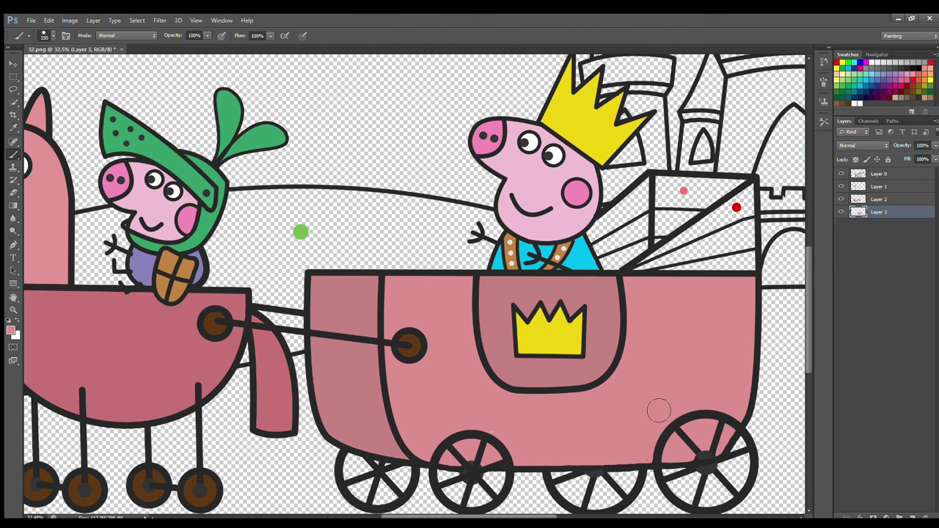
- Add a new layer beneath Layer 3 and paint the outer side of the carriage hood red
click(912, 516)
drag(890, 212, 891, 245)
alt+click(737, 207)
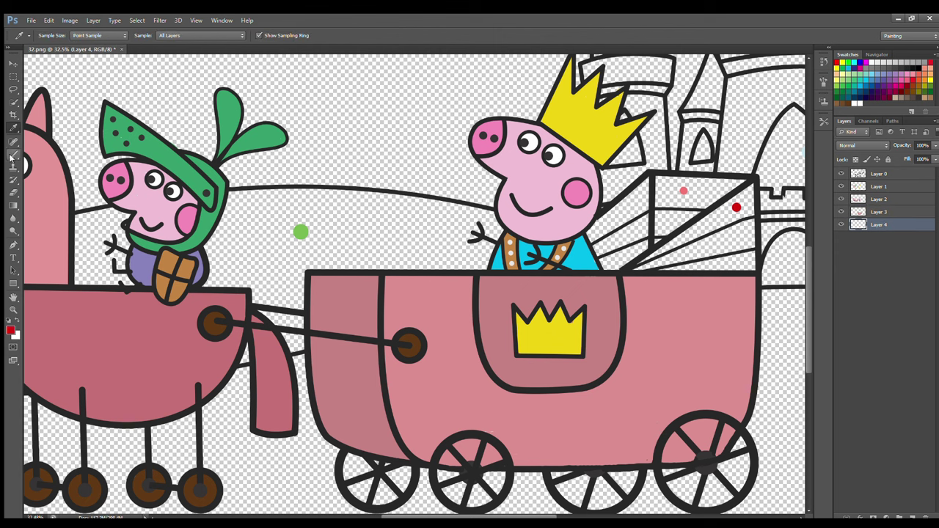
key([)
key(bracketleft)
key(bracketleft)
key(bracketleft)
mouse_move(756, 203)
mouse_down()
mouse_move(655, 258)
mouse_move(692, 269)
mouse_move(750, 262)
mouse_move(745, 217)
mouse_move(670, 260)
mouse_move(716, 251)
mouse_up()
- Erase the hood's guide dot on Layer 0, then paint the hood's inside darker red on a new layer beneath Layer 4
click(878, 174)
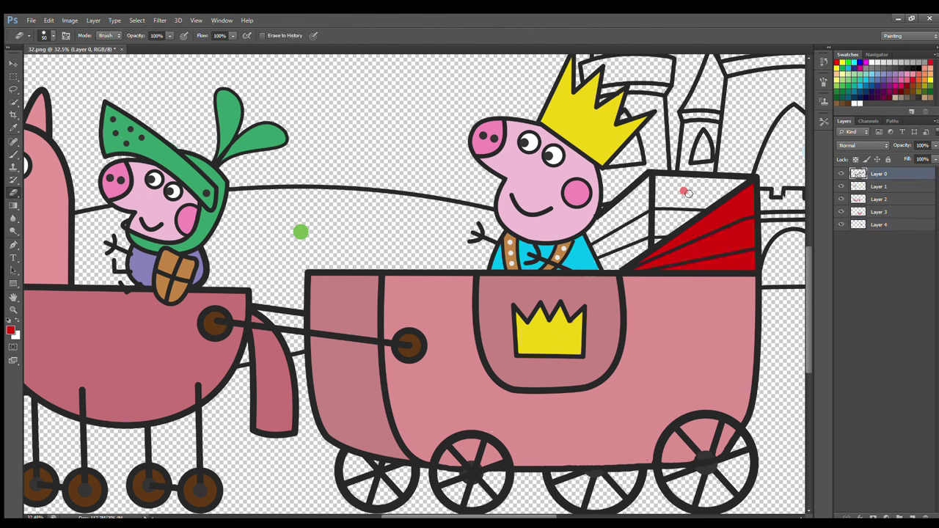
key(i)
key(e)
key(ctrl+shift+alt+n)
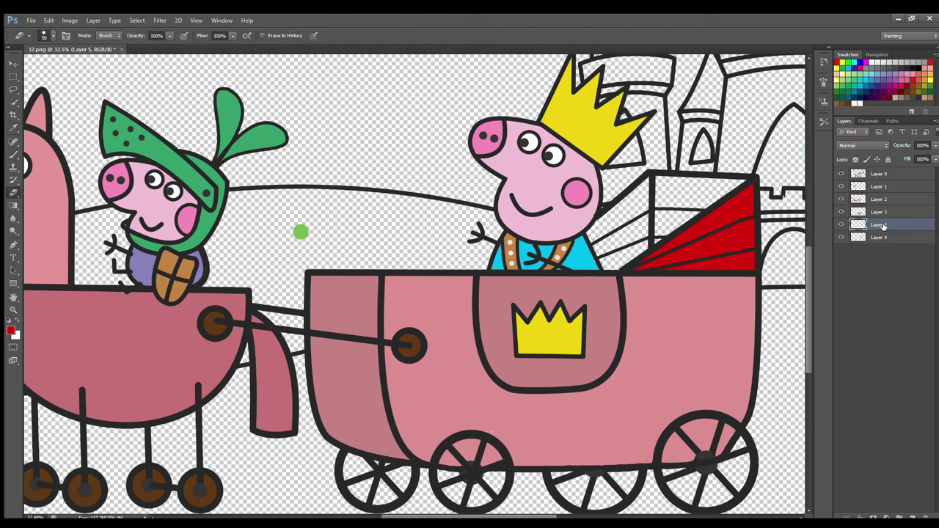
click(12, 154)
mouse_move(743, 183)
mouse_down()
mouse_move(677, 184)
mouse_move(721, 196)
mouse_move(664, 191)
mouse_move(626, 210)
mouse_move(598, 242)
mouse_move(613, 246)
mouse_up()
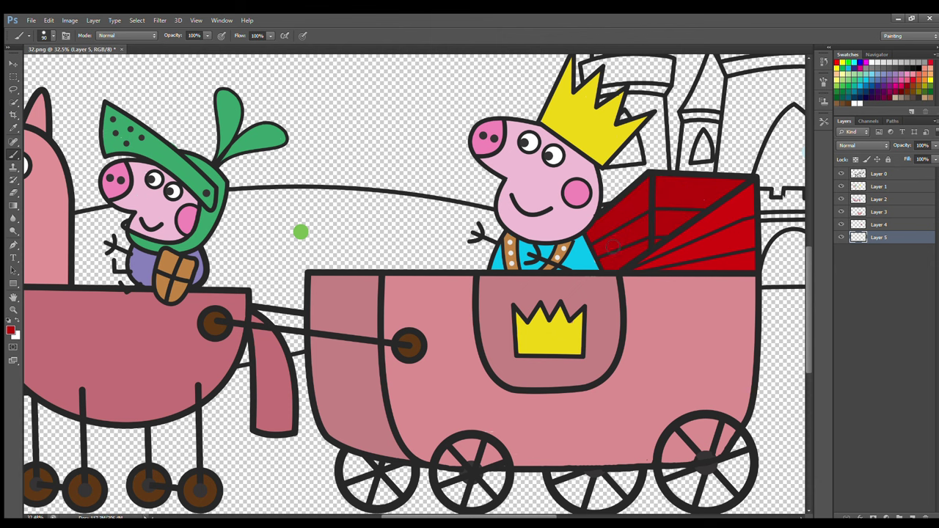
- Add a new layer beneath Layer 5 and paint all the castle windows pale blue, sampled from the central window's guide dot
drag(482, 517, 555, 516)
drag(809, 363, 811, 300)
scroll(812, 300, down, 4)
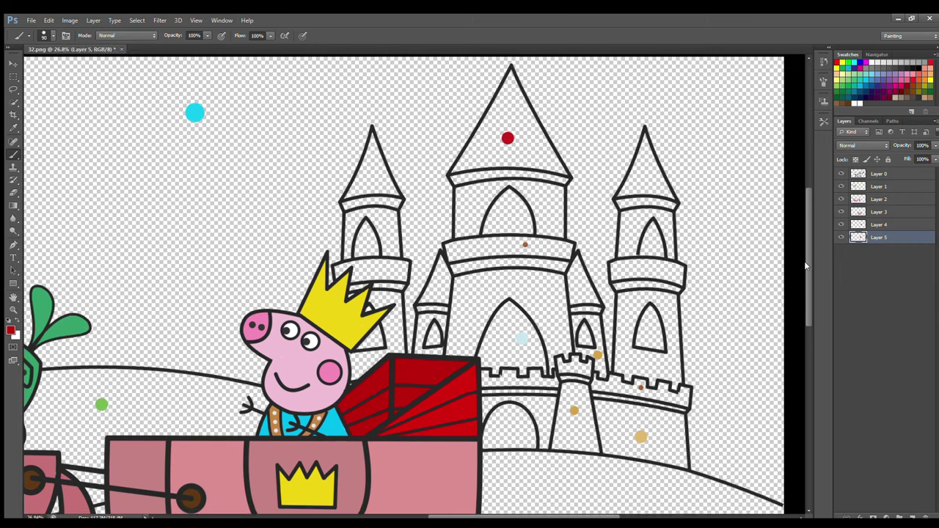
scroll(805, 299, up, 2)
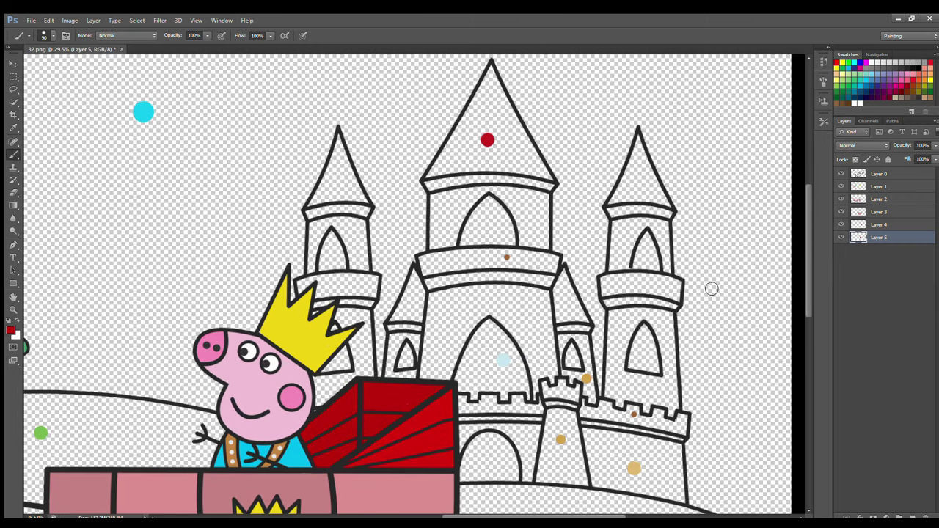
click(912, 517)
alt+click(504, 359)
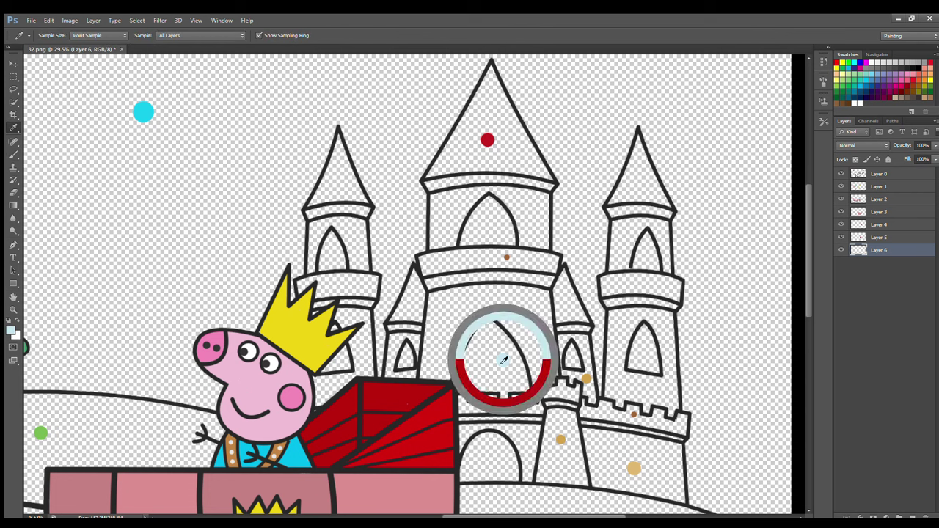
mouse_move(461, 389)
mouse_down()
mouse_move(485, 323)
mouse_move(520, 369)
mouse_move(479, 394)
mouse_move(491, 341)
mouse_move(493, 351)
mouse_up()
mouse_move(638, 342)
mouse_down()
mouse_move(638, 365)
mouse_move(649, 339)
mouse_up()
mouse_move(646, 239)
mouse_down()
mouse_move(643, 257)
mouse_move(656, 263)
mouse_up()
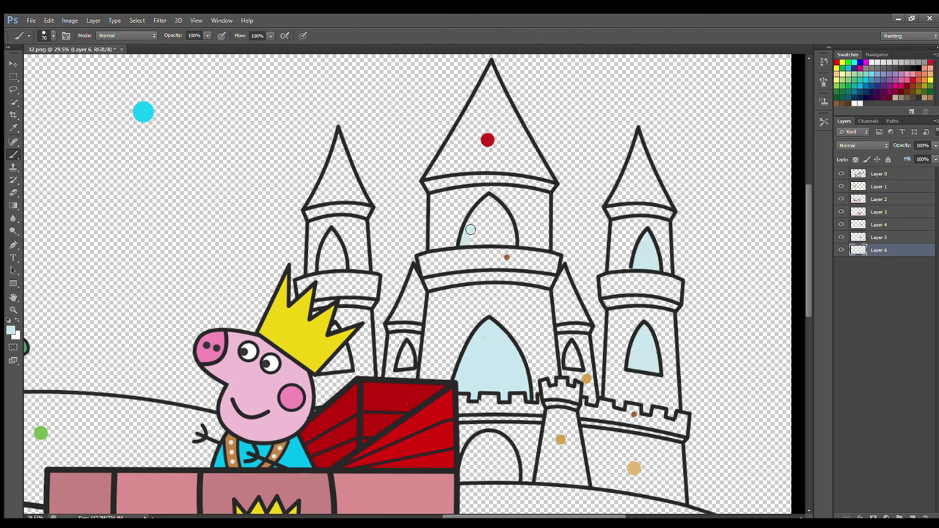
mouse_move(470, 230)
mouse_down()
mouse_move(504, 209)
mouse_move(486, 242)
mouse_move(481, 234)
mouse_up()
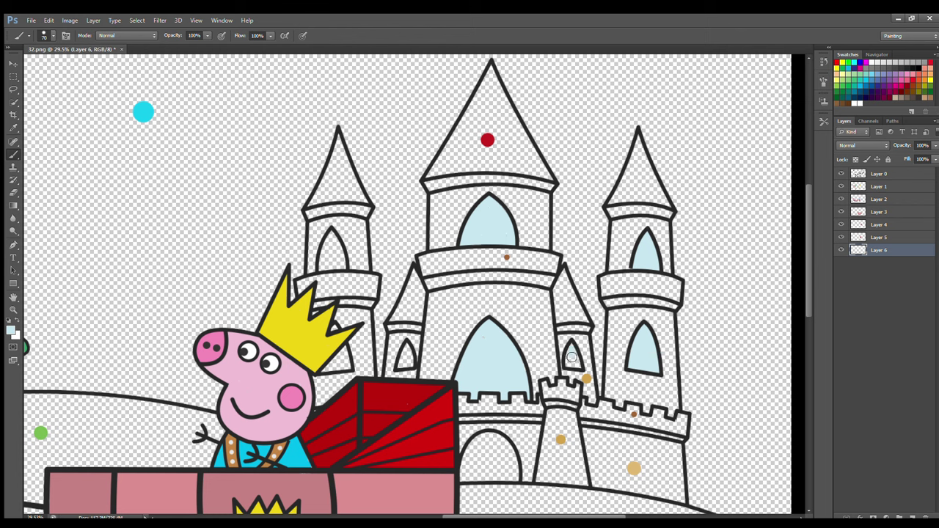
drag(342, 346, 337, 364)
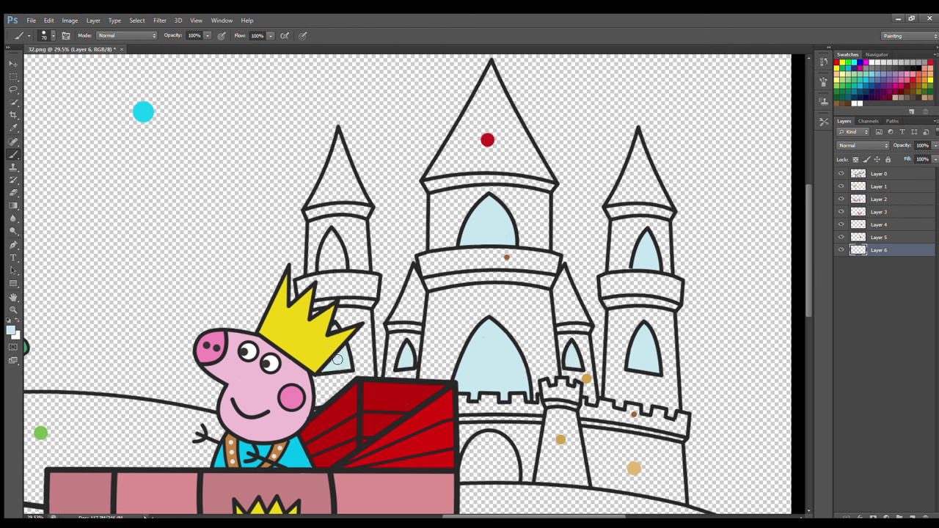
mouse_move(328, 238)
mouse_down()
mouse_move(326, 261)
mouse_move(334, 253)
mouse_up()
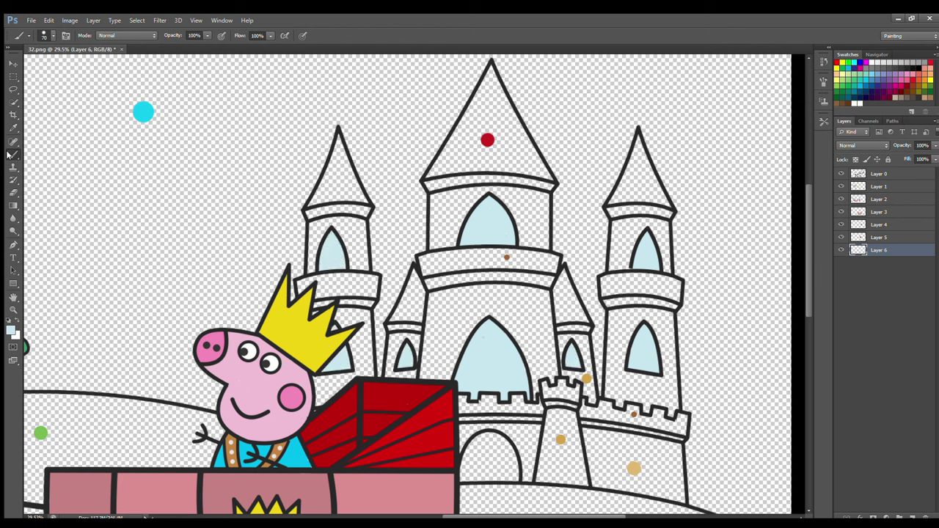
- Paint all five of the castle's pointed roofs red with the colour of the central roof's guide dot
alt+click(487, 140)
mouse_move(490, 67)
mouse_down()
mouse_move(433, 172)
mouse_move(552, 178)
mouse_move(523, 135)
mouse_move(478, 118)
mouse_move(464, 150)
mouse_move(510, 157)
mouse_move(499, 101)
mouse_move(520, 158)
mouse_up()
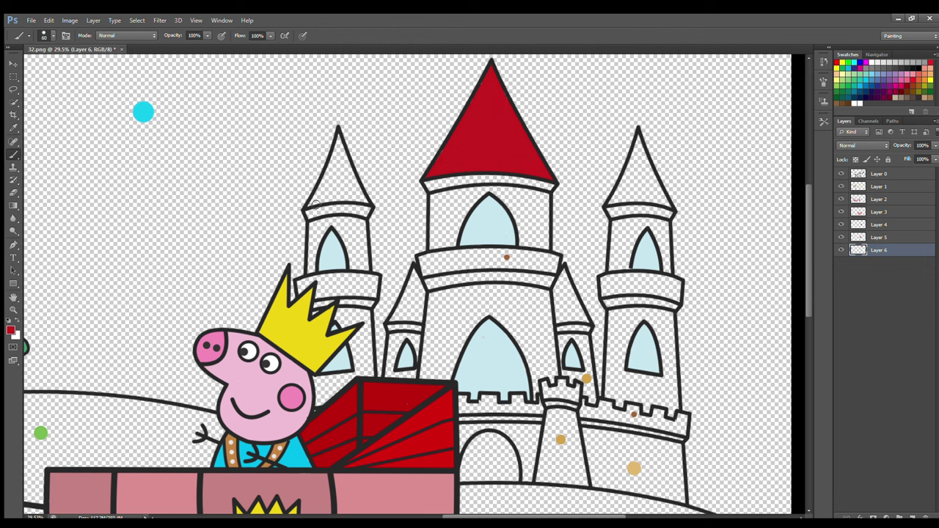
mouse_move(315, 204)
mouse_down()
mouse_move(334, 151)
mouse_move(359, 190)
mouse_move(329, 201)
mouse_move(339, 185)
mouse_up()
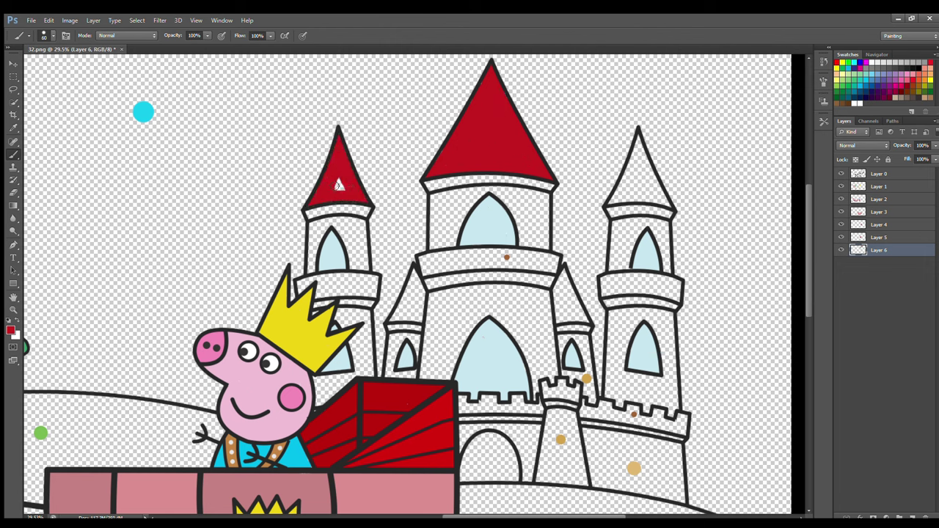
mouse_move(637, 139)
mouse_down()
mouse_move(615, 200)
mouse_move(669, 204)
mouse_move(643, 150)
mouse_move(653, 193)
mouse_up()
mouse_move(572, 272)
mouse_down()
mouse_move(558, 314)
mouse_move(589, 324)
mouse_move(573, 287)
mouse_move(565, 306)
mouse_up()
drag(413, 272, 402, 309)
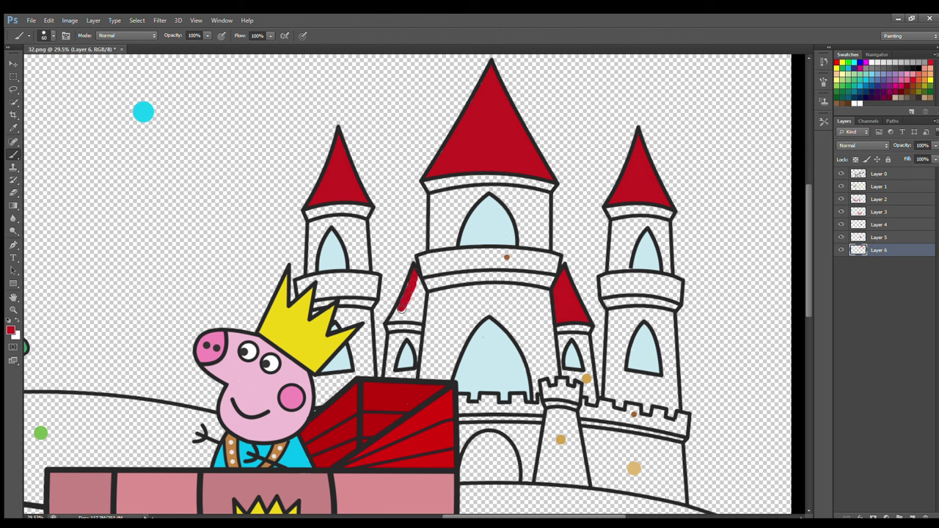
drag(416, 278, 400, 320)
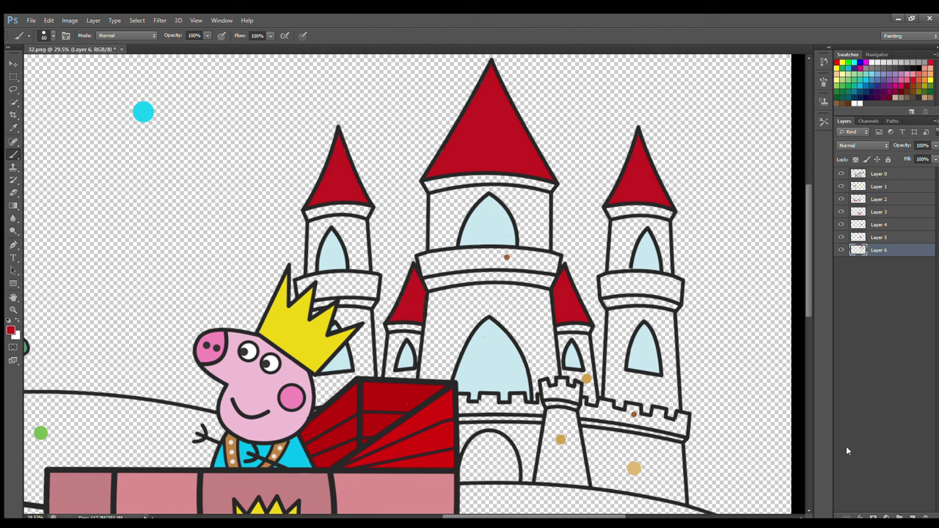
- Add a new layer beneath Layer 6 and paint the bands below the castle roofs darker red
key(ctrl+shift+alt+n)
drag(307, 213, 366, 211)
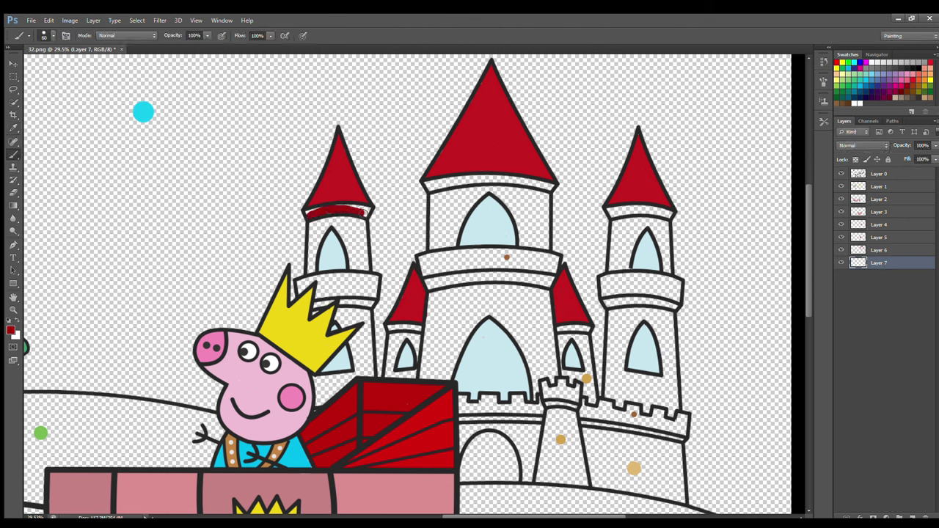
mouse_move(425, 185)
mouse_down()
mouse_move(557, 185)
mouse_move(433, 178)
mouse_up()
mouse_move(608, 208)
mouse_down()
mouse_move(664, 213)
mouse_move(613, 209)
mouse_up()
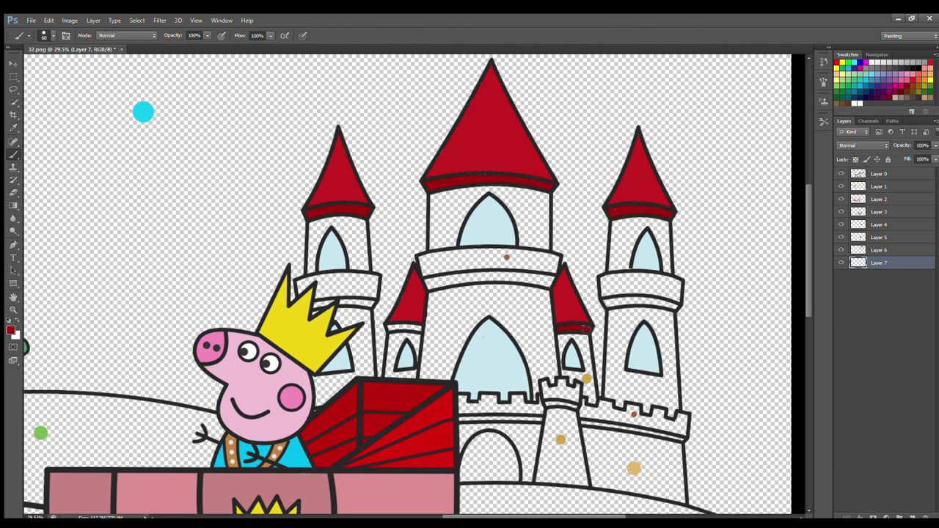
- On Layer 6, paint the castle's small front turret ochre with the colour of its guide dot
click(885, 250)
click(13, 128)
click(560, 440)
click(13, 154)
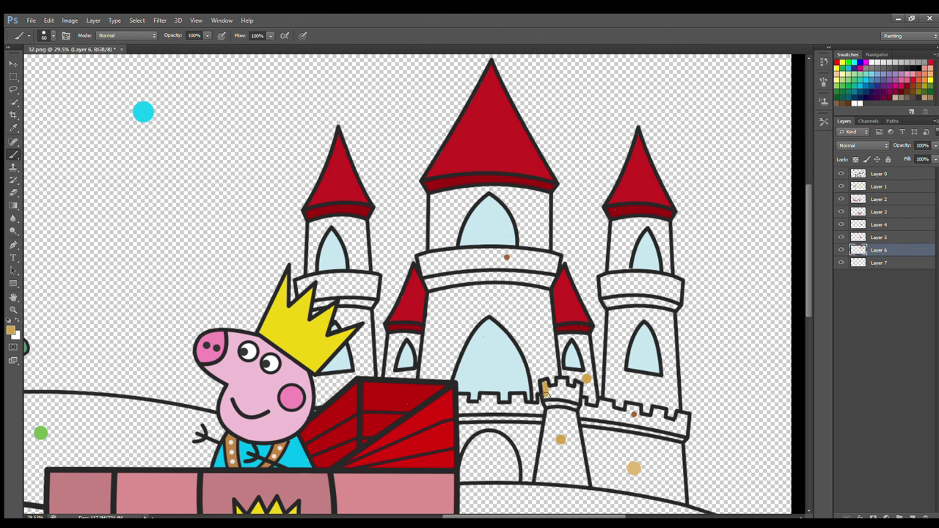
mouse_move(544, 387)
mouse_down()
mouse_move(577, 387)
mouse_move(547, 448)
mouse_move(583, 480)
mouse_move(576, 415)
mouse_move(559, 464)
mouse_move(561, 429)
mouse_up()
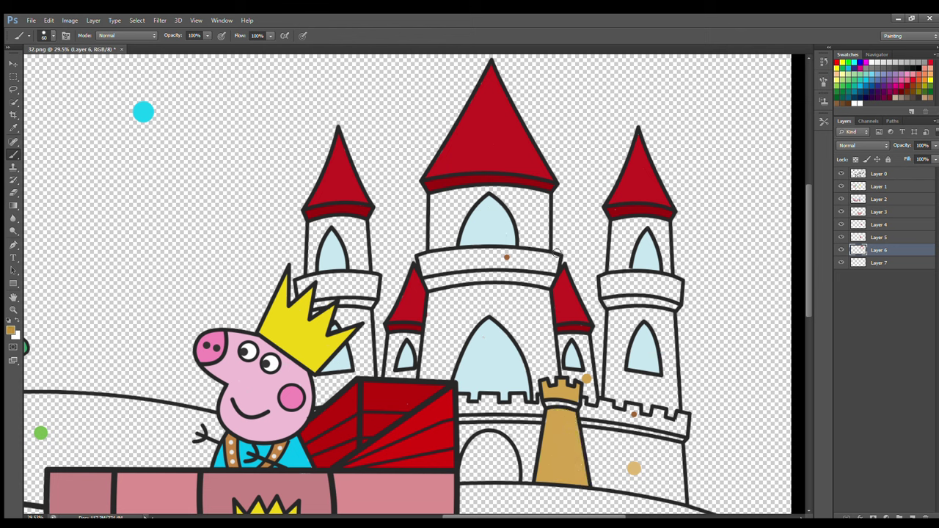
- On Layer 7, paint the walls of the two narrow side towers ochre, sampled from the guide dot beside the front turret
click(10, 128)
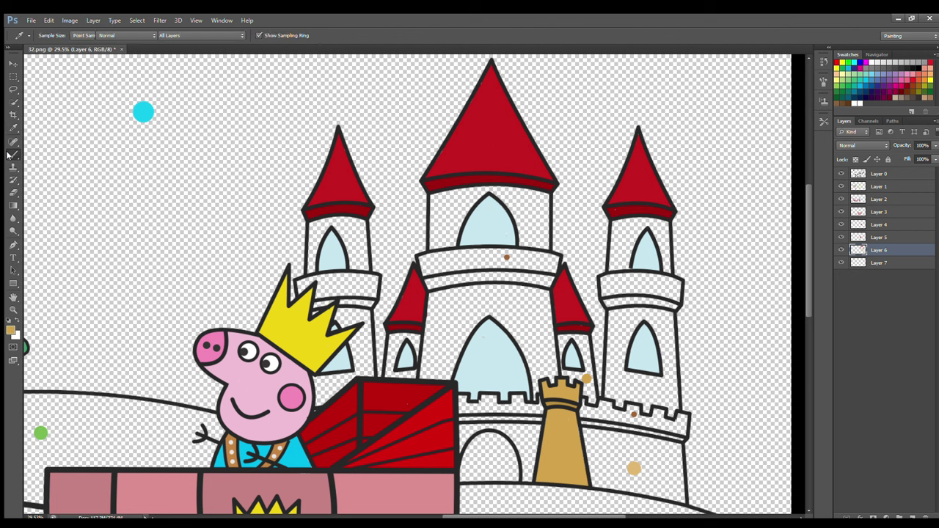
click(587, 378)
key(b)
key(alt+bracketleft)
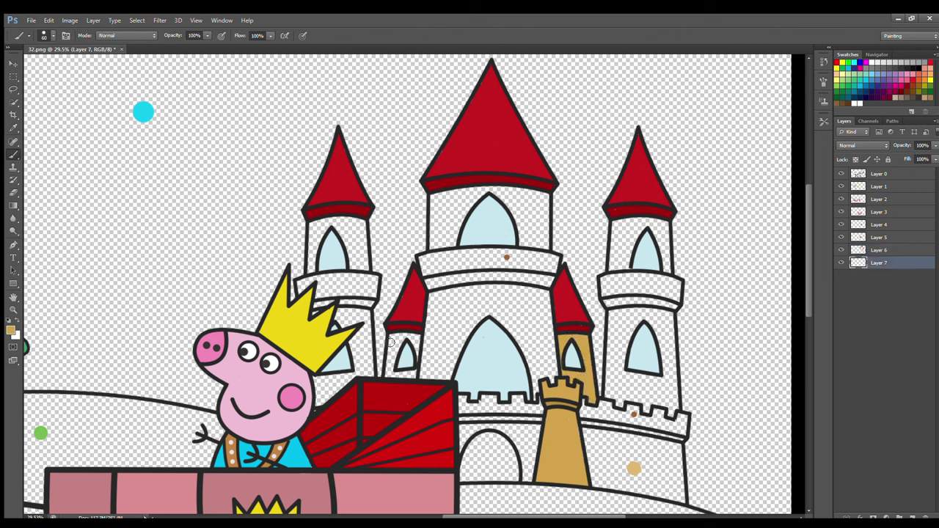
- Add a new layer beneath Layer 7 and paint the battlements and the arched gate brown from the battlements' guide dot
ctrl+click(912, 517)
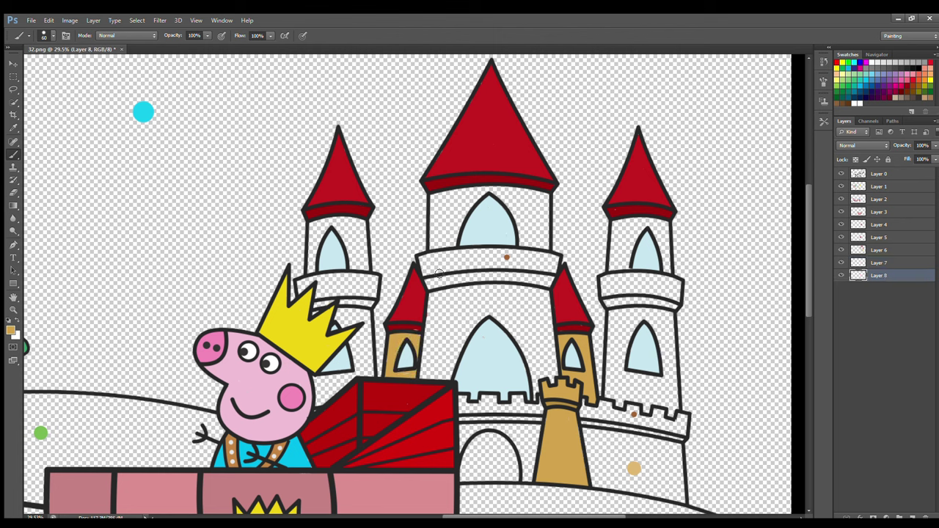
alt+click(635, 416)
drag(681, 420, 624, 420)
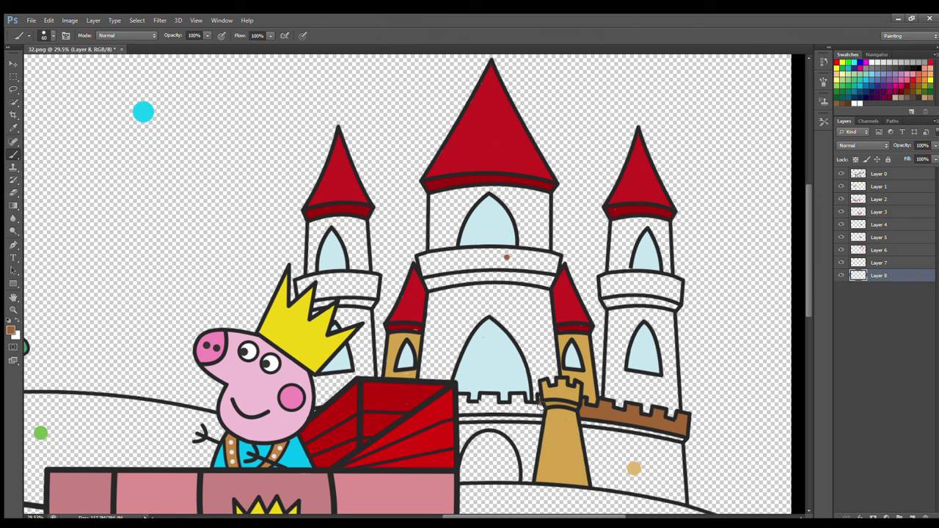
mouse_move(539, 403)
mouse_down()
mouse_move(491, 409)
mouse_move(460, 400)
mouse_up()
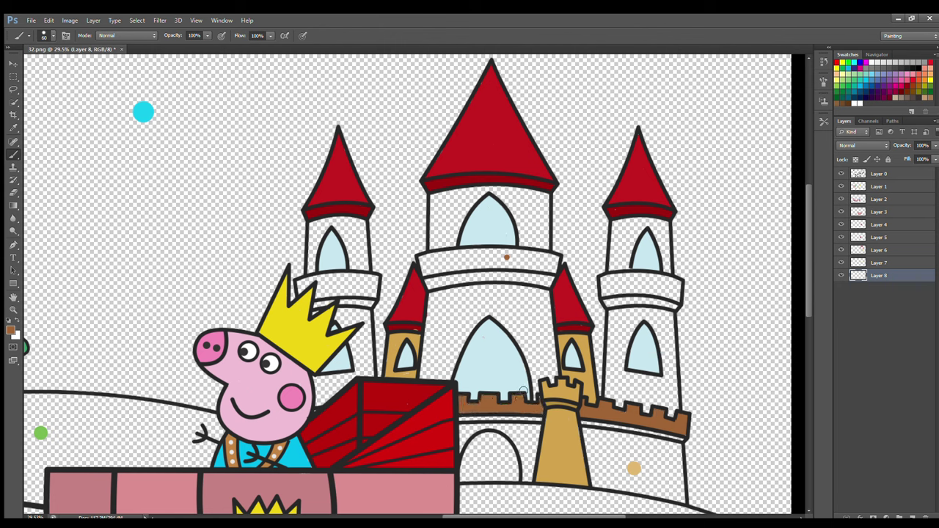
mouse_move(516, 472)
mouse_down()
mouse_move(469, 462)
mouse_move(481, 457)
mouse_up()
- Add a new layer beneath Layer 8 and paint the strip under the battlements in a darker brown
click(913, 517)
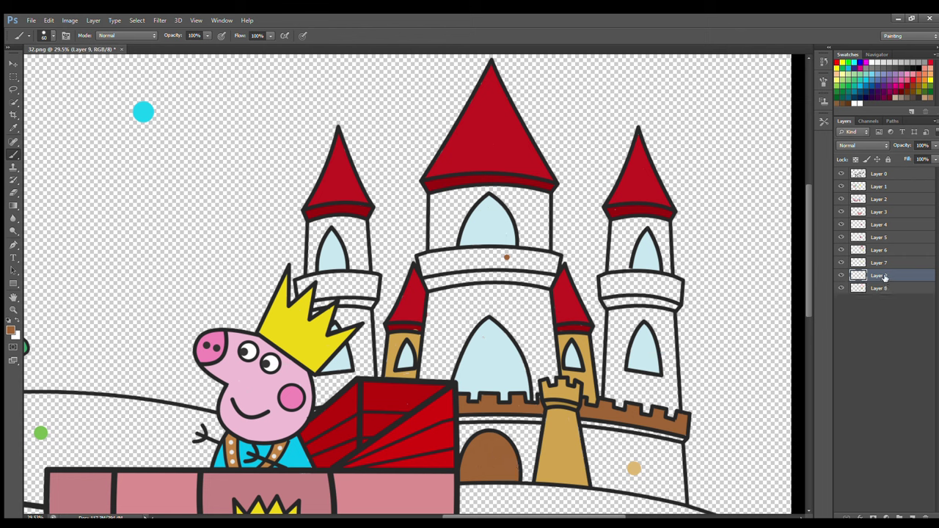
drag(884, 277, 884, 292)
click(11, 330)
click(430, 211)
click(554, 146)
drag(684, 438, 644, 431)
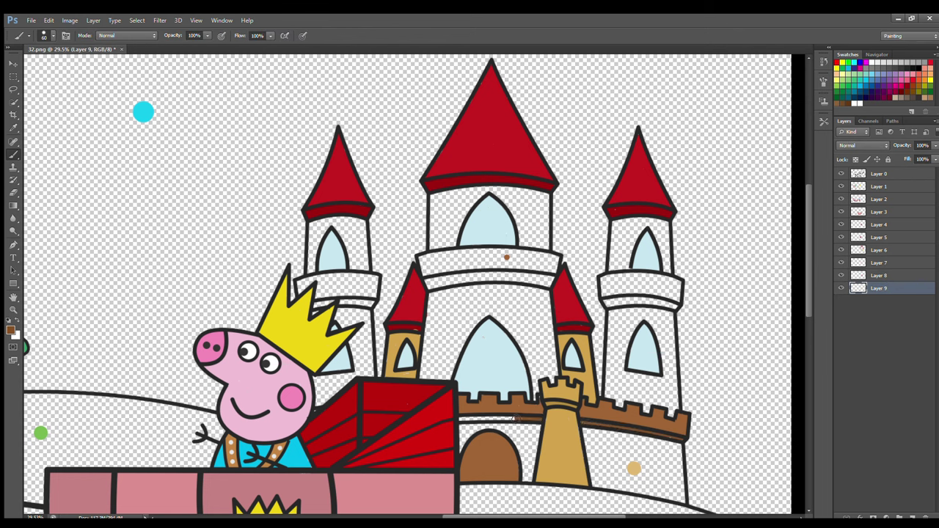
- On Layer 8, paint the wide balcony bands of the three main towers brown, sampled from the central band's guide dot
key(alt+bracketleft)
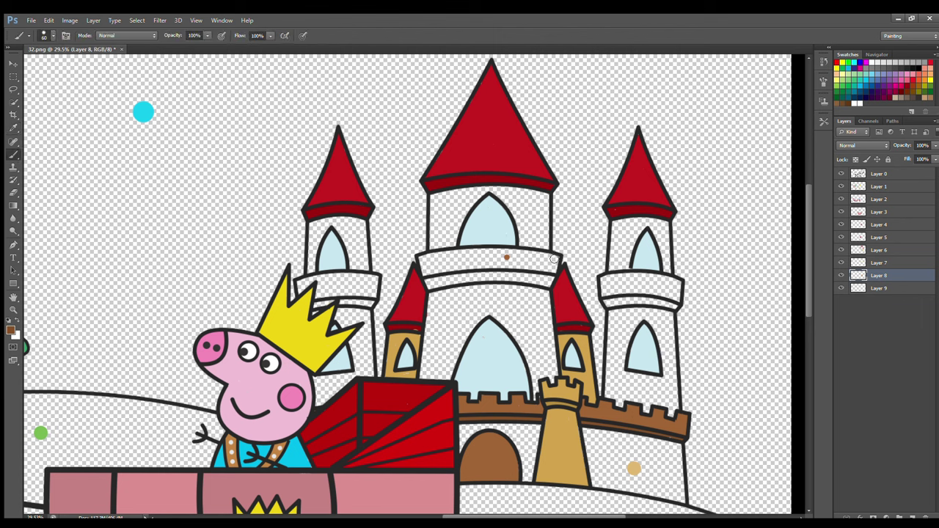
mouse_move(532, 257)
mouse_down()
mouse_move(428, 259)
mouse_move(436, 273)
mouse_move(545, 267)
mouse_move(497, 260)
mouse_move(506, 261)
mouse_move(481, 270)
mouse_move(553, 270)
mouse_move(541, 260)
mouse_move(499, 260)
mouse_up()
key(alt)
alt+click(508, 257)
mouse_move(624, 292)
mouse_down()
mouse_move(675, 297)
mouse_move(679, 287)
mouse_move(635, 288)
mouse_up()
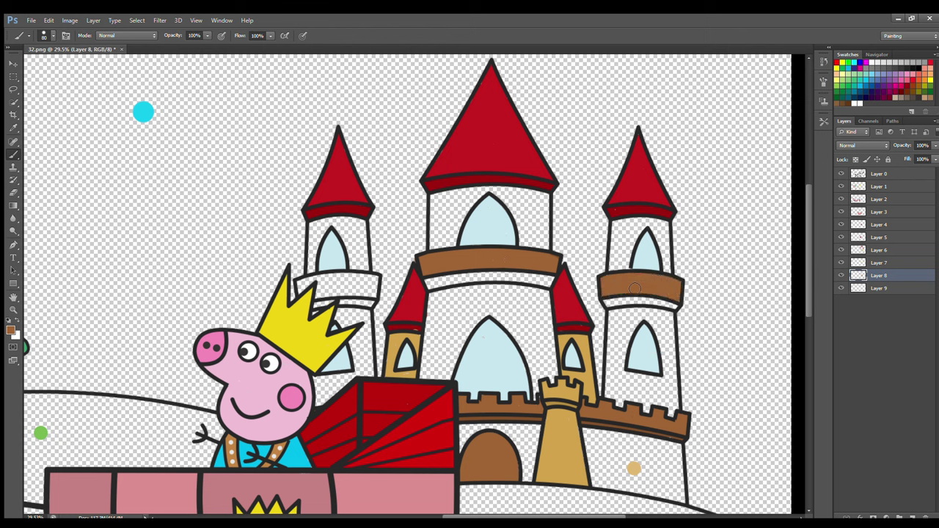
mouse_move(314, 292)
mouse_down()
mouse_move(376, 293)
mouse_move(369, 287)
mouse_up()
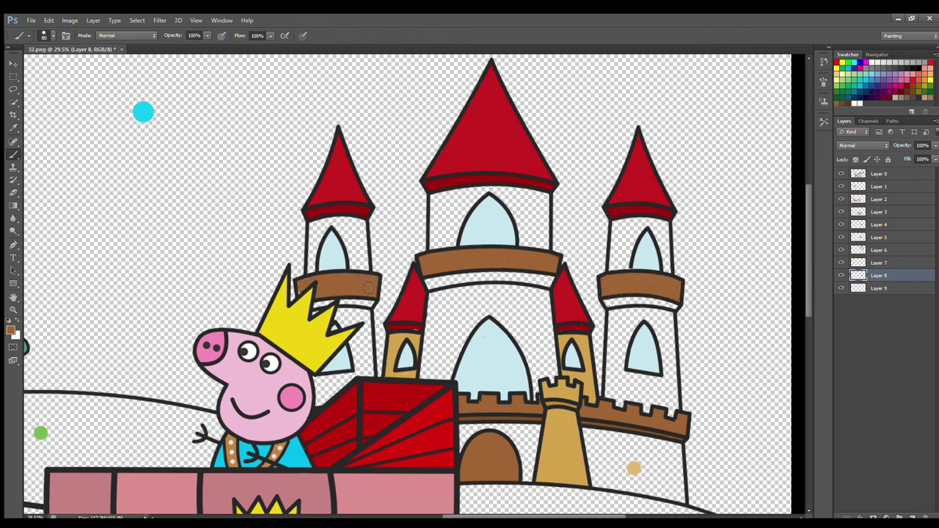
- On Layer 9, paint the narrow strips beneath the three balcony bands darker brown
click(866, 288)
click(13, 155)
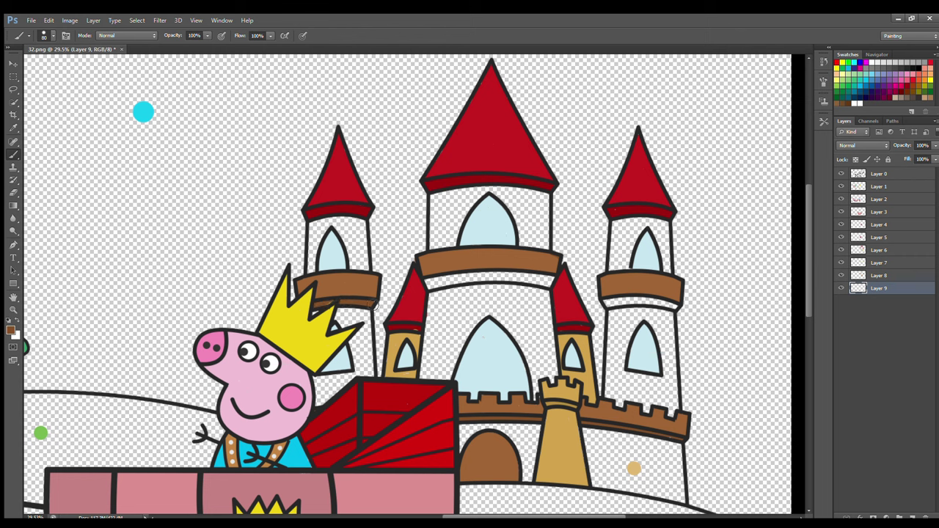
mouse_move(558, 283)
mouse_down()
mouse_move(511, 281)
mouse_move(543, 275)
mouse_up()
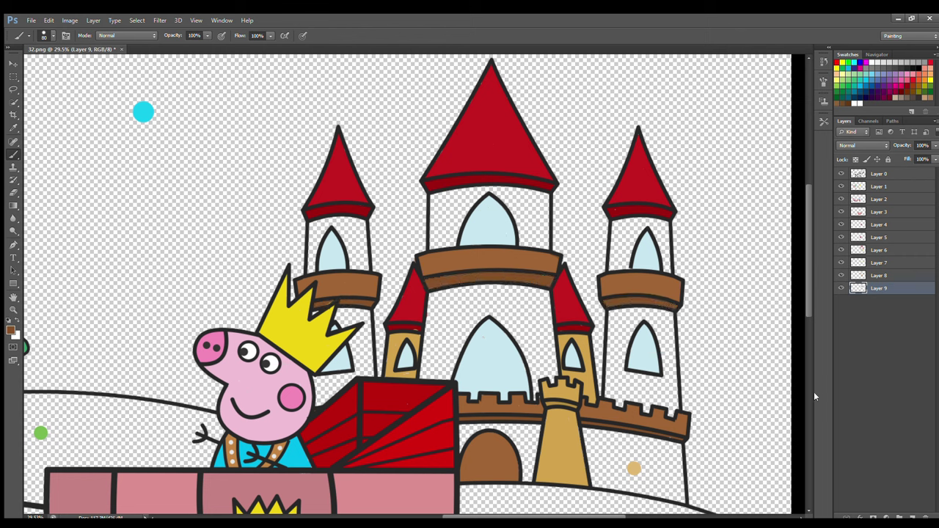
- Add a new layer beneath Layer 9 and paint the castle's front wall tan from its guide dot, enlarging the brush to 125
click(912, 518)
click(14, 128)
click(634, 468)
click(13, 155)
key(bracketright)
key(bracketright)
key(bracketright)
mouse_move(467, 430)
mouse_down()
mouse_move(655, 447)
mouse_move(683, 472)
mouse_move(685, 501)
mouse_move(531, 479)
mouse_move(510, 446)
mouse_move(472, 457)
mouse_move(671, 465)
mouse_up()
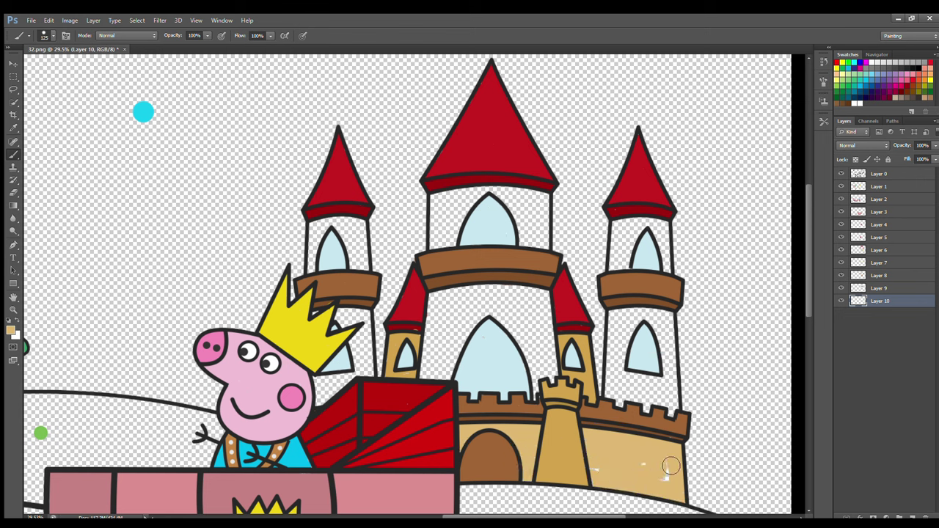
- Paint the walls of the castle's three main towers with the same tan
mouse_move(624, 229)
mouse_down()
mouse_move(621, 319)
mouse_move(658, 416)
mouse_move(670, 312)
mouse_move(647, 224)
mouse_move(639, 339)
mouse_move(662, 397)
mouse_up()
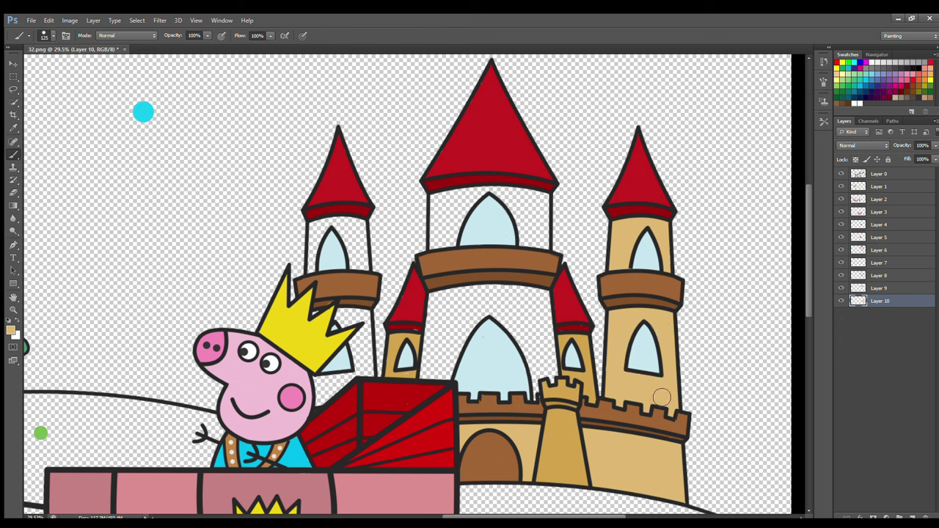
mouse_move(433, 378)
mouse_down()
mouse_move(437, 315)
mouse_move(547, 327)
mouse_move(539, 399)
mouse_move(463, 389)
mouse_move(535, 308)
mouse_move(458, 370)
mouse_move(507, 318)
mouse_up()
mouse_move(443, 206)
mouse_down()
mouse_move(547, 228)
mouse_move(462, 202)
mouse_move(534, 205)
mouse_move(469, 236)
mouse_move(321, 238)
mouse_move(323, 349)
mouse_move(348, 391)
mouse_move(371, 356)
mouse_move(340, 326)
mouse_move(347, 380)
mouse_move(366, 280)
mouse_move(351, 231)
mouse_up()
- Add a new layer beneath Layer 10, sample the foreground's guide dot, and erase that dot on Layer 0
scroll(599, 240, down, 5)
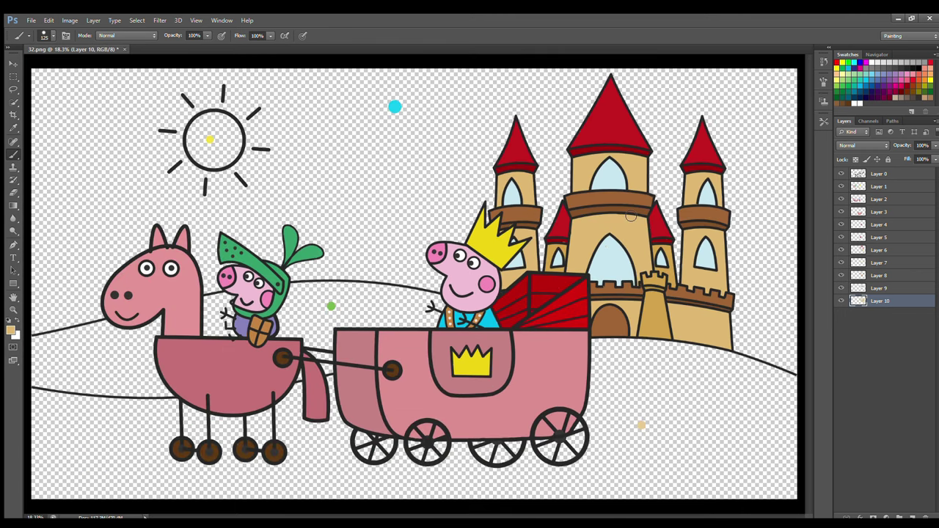
key(ctrl+shift+alt+n)
key(ctrl+[)
key(e)
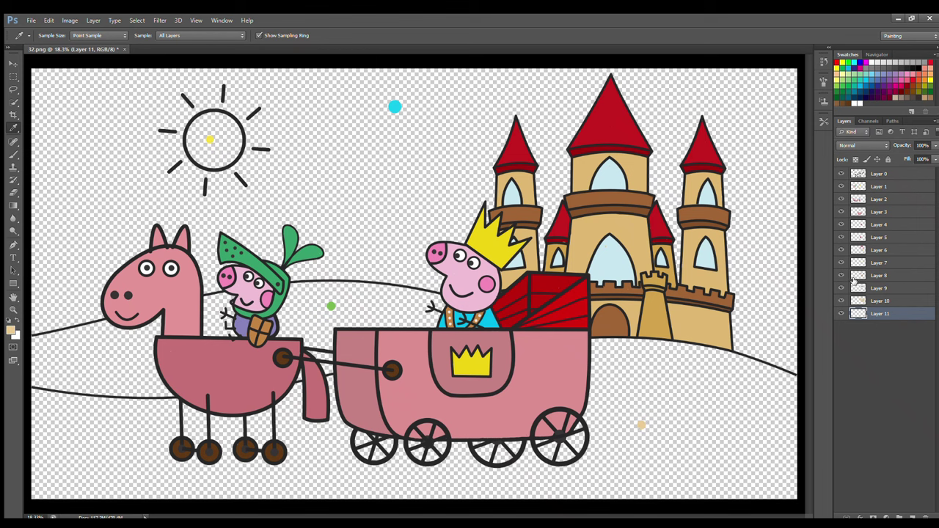
key(alt+period)
click(836, 75)
key(i)
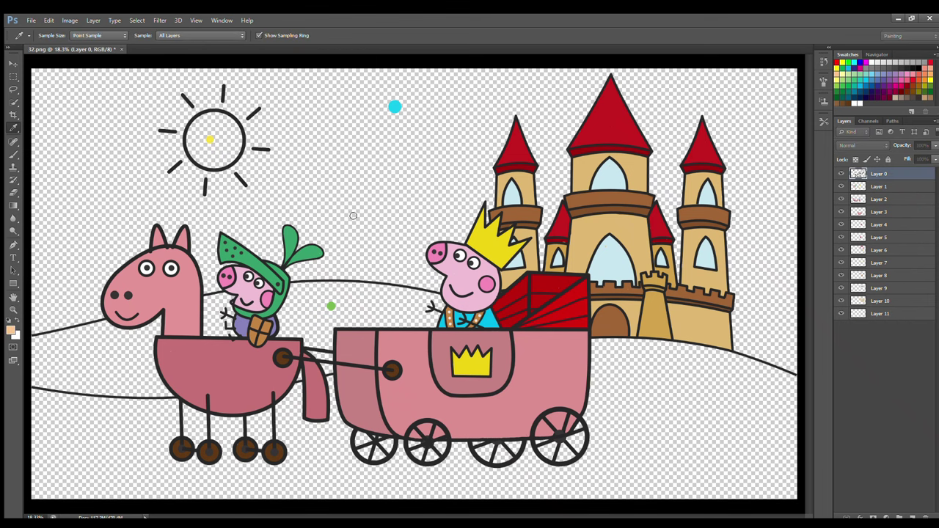
- Choose a grey-brown and paint the whole foreground hill with it on Layer 11, enlarging the brush to 300
click(514, 168)
key(e)
key(alt+comma)
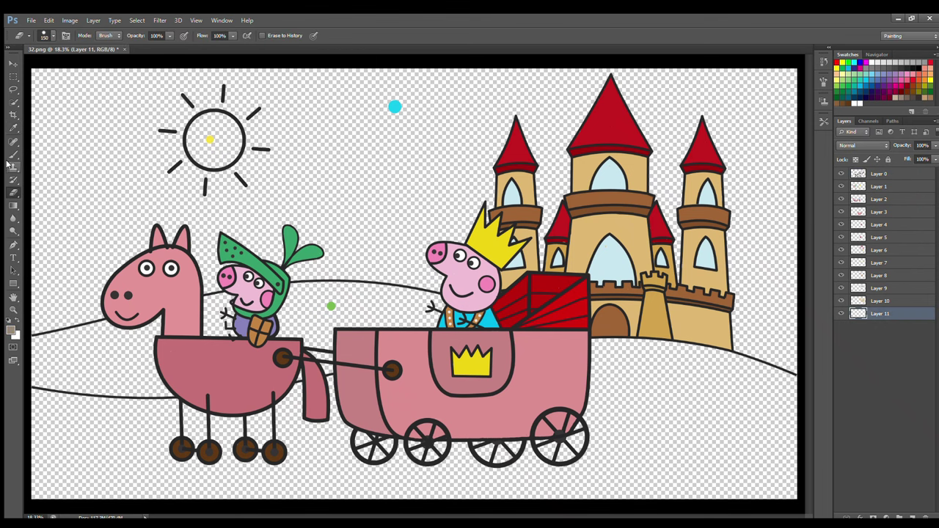
click(11, 156)
drag(32, 391, 146, 408)
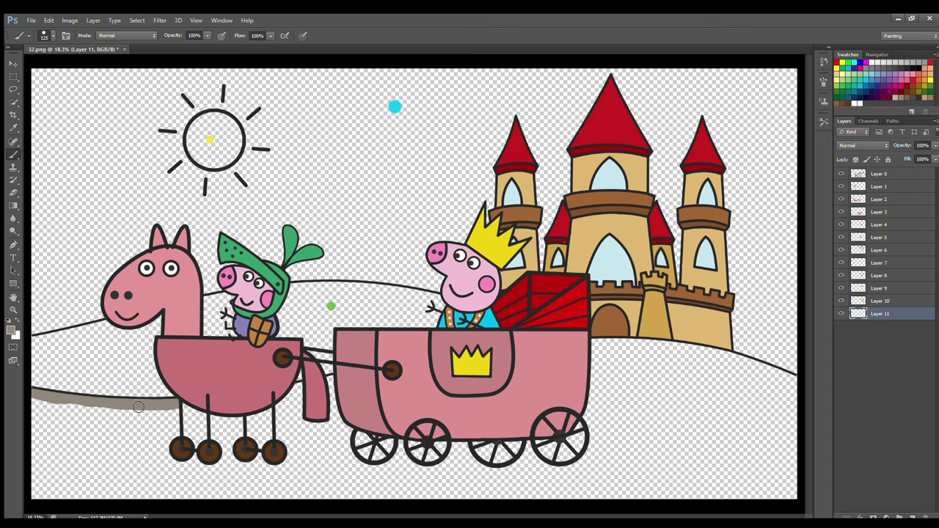
mouse_move(491, 344)
mouse_down()
mouse_move(699, 349)
mouse_move(789, 379)
mouse_move(690, 373)
mouse_move(761, 419)
mouse_move(769, 447)
mouse_move(345, 416)
mouse_move(42, 427)
mouse_move(409, 488)
mouse_move(184, 495)
mouse_move(418, 499)
mouse_move(777, 475)
mouse_move(726, 473)
mouse_up()
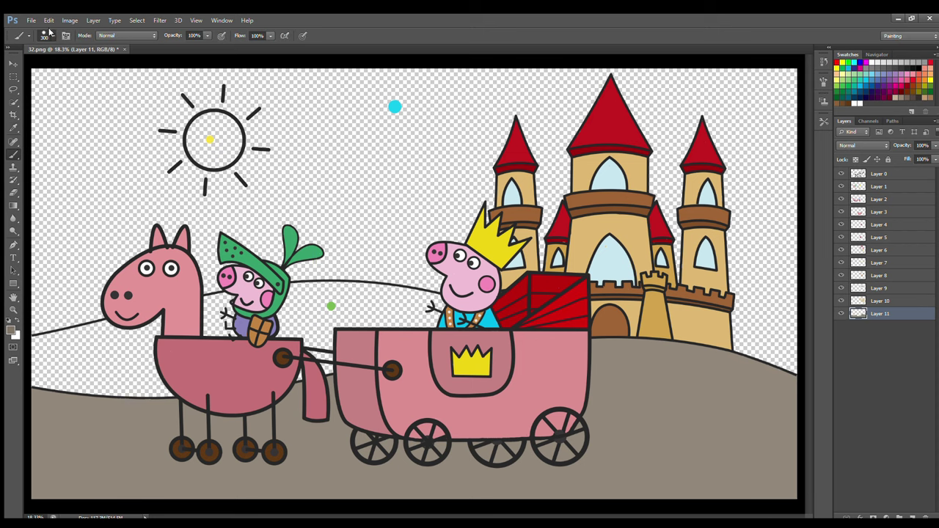
- Paint soft, darker ground shadows beneath the toy horse's wheels and the carriage's wheels on Layer 11
mouse_move(176, 473)
mouse_down()
mouse_move(293, 463)
mouse_move(329, 478)
mouse_move(567, 477)
mouse_move(377, 471)
mouse_move(590, 464)
mouse_up()
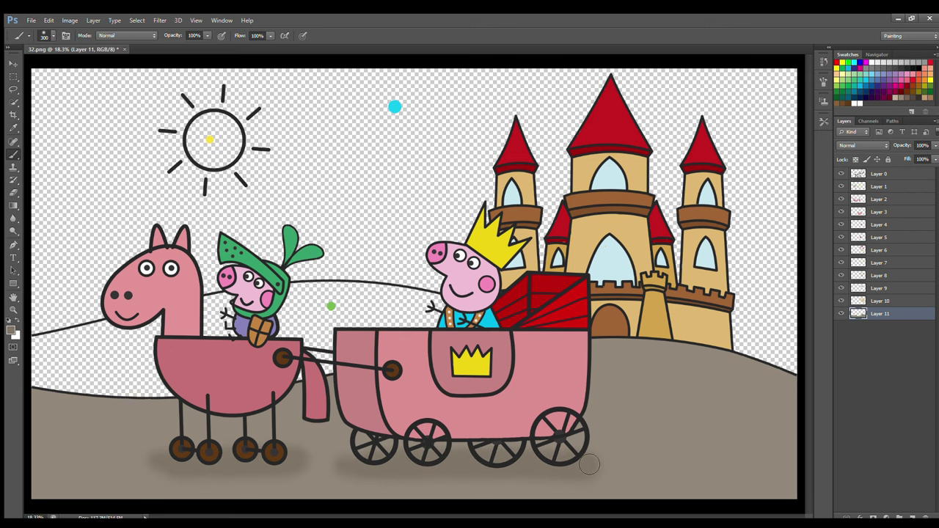
- Add a new layer beneath Layer 11 and paint the back hill green from its guide dot with a size 200 brush
key(ctrl+shift+alt+n)
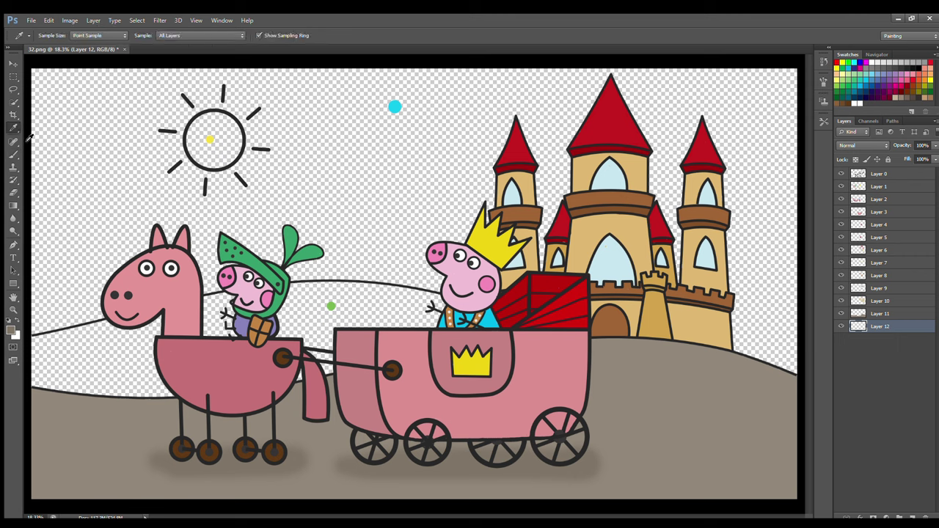
alt+click(331, 306)
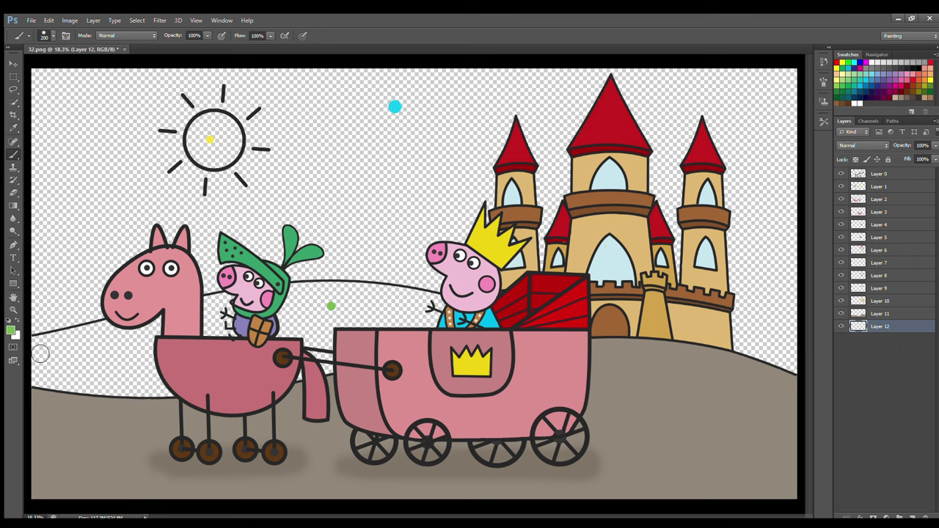
mouse_move(41, 354)
mouse_down()
mouse_move(209, 315)
mouse_move(227, 298)
mouse_move(314, 293)
mouse_move(433, 305)
mouse_move(370, 297)
mouse_move(288, 312)
mouse_move(293, 372)
mouse_move(336, 358)
mouse_move(220, 325)
mouse_move(150, 345)
mouse_move(141, 362)
mouse_move(94, 382)
mouse_move(165, 385)
mouse_up()
- Fill the sun's disc with the yellow of its guide dot on Layer 10
click(880, 300)
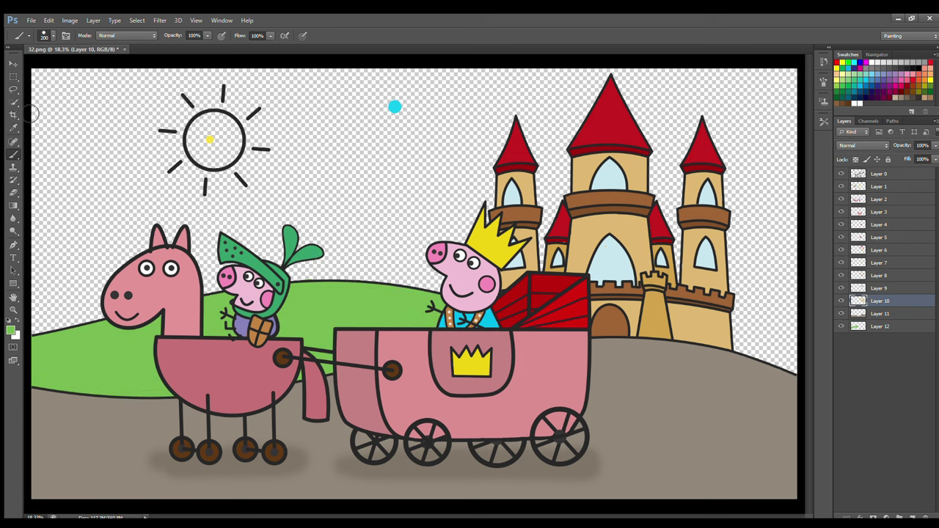
alt+click(210, 138)
mouse_move(204, 126)
mouse_down()
mouse_move(196, 156)
mouse_move(236, 153)
mouse_move(224, 140)
mouse_up()
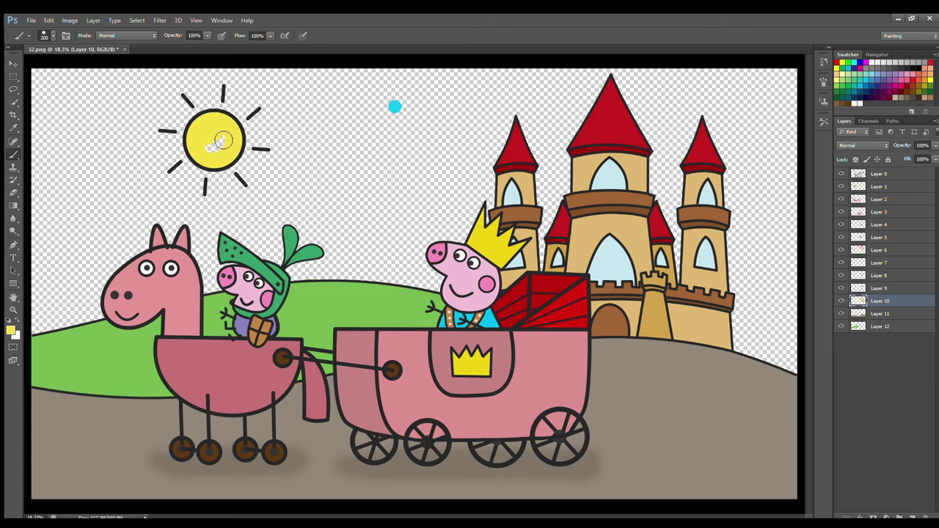
- Add a new layer beneath Layer 12 and paint the whole sky cyan from its guide dot with an enlarged brush
click(886, 328)
click(912, 518)
drag(888, 327, 891, 355)
alt+click(395, 107)
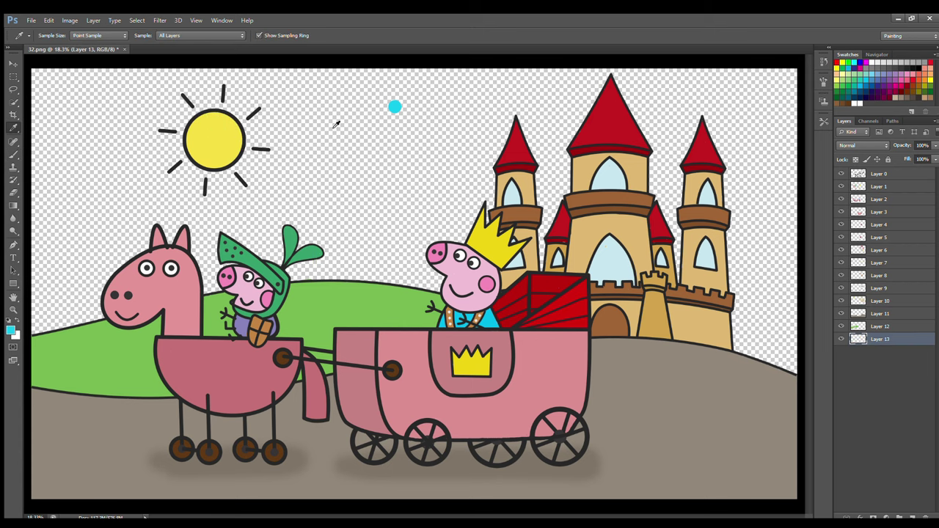
key(bracketright)
key(bracketright)
key(bracketright)
mouse_move(52, 90)
mouse_down()
mouse_move(780, 83)
mouse_move(54, 113)
mouse_move(784, 141)
mouse_move(93, 139)
mouse_move(771, 183)
mouse_move(110, 220)
mouse_move(701, 262)
mouse_move(783, 279)
mouse_move(94, 262)
mouse_move(66, 315)
mouse_move(529, 253)
mouse_up()
key(bracketright)
- Sample the pale blue of the castle's window and paint a row of large round clouds along the horizon, enlarging the brush to 1400
key(i)
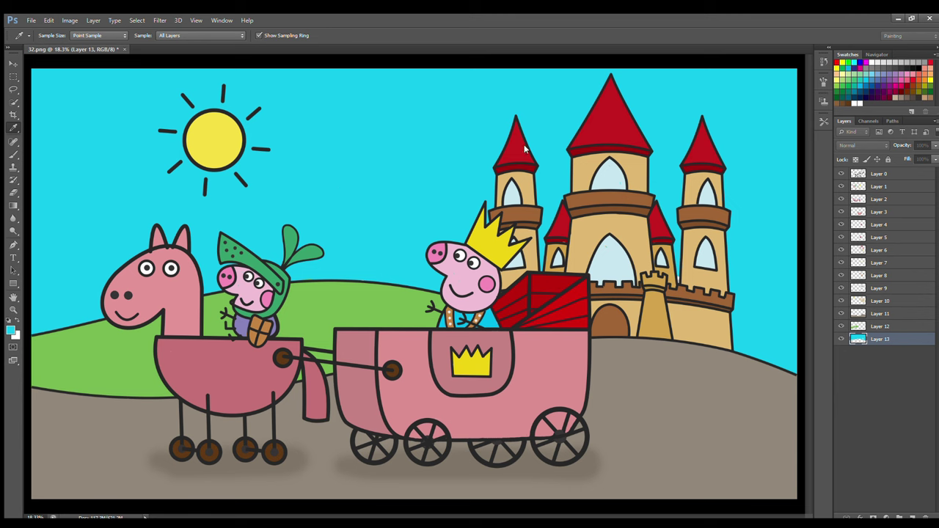
click(512, 192)
key(b)
key(bracketright)
key(bracketright)
key(bracketright)
key(bracketright)
key(bracketright)
key(bracketright)
key(bracketright)
key(bracketright)
key(bracketright)
click(59, 305)
click(103, 304)
click(157, 284)
click(196, 303)
click(270, 271)
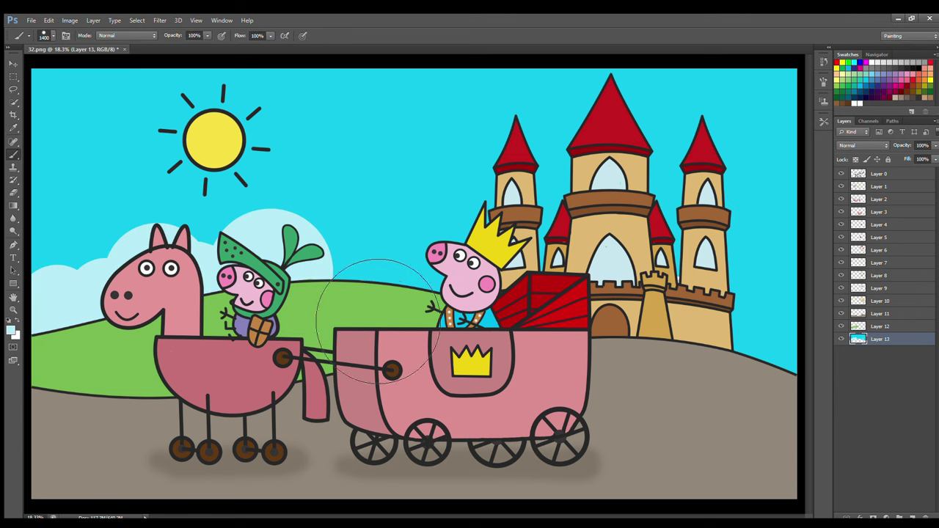
mouse_move(378, 331)
mouse_down()
mouse_move(457, 330)
mouse_move(478, 355)
mouse_move(522, 294)
mouse_move(571, 311)
mouse_move(646, 308)
mouse_move(687, 293)
mouse_move(750, 367)
mouse_move(841, 382)
mouse_move(785, 379)
mouse_move(752, 334)
mouse_up()
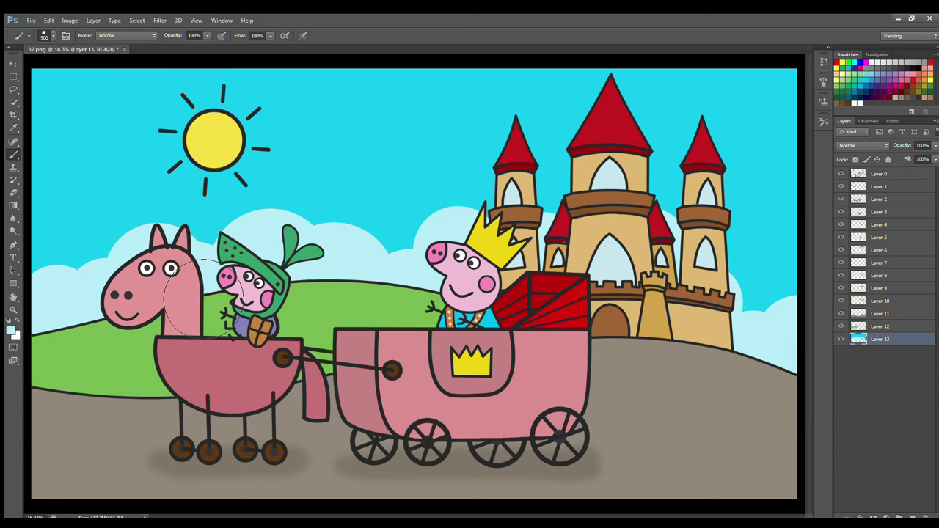
- Choose a near-white colour, shrink the brush, and paint a soft cloud in the sky between the sun and the castle
click(7, 330)
click(344, 155)
key(Return)
key(bracketleft)
key(bracketleft)
key(bracketleft)
key(bracketleft)
key(bracketleft)
key(bracketleft)
key(bracketleft)
key(bracketleft)
mouse_move(336, 115)
mouse_down()
mouse_move(453, 142)
mouse_move(373, 128)
mouse_move(354, 135)
mouse_move(410, 118)
mouse_move(465, 147)
mouse_move(385, 132)
mouse_move(492, 141)
mouse_up()
- Enlarge the brush to 400 and paint two more soft white clouds on Layer 13, beside the sun and behind the castle's right tower
click(879, 174)
key(bracketright)
key(bracketright)
key(bracketright)
click(879, 339)
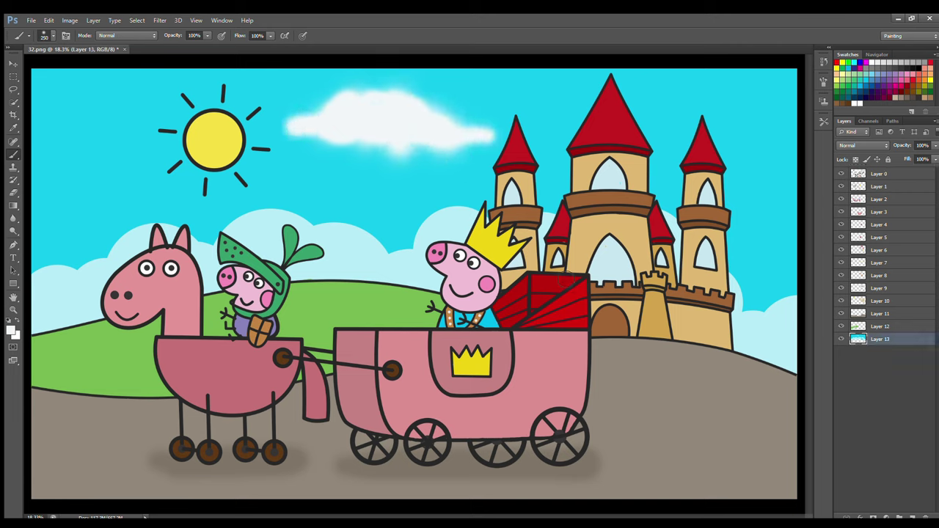
key(bracketright)
key(bracketright)
mouse_move(106, 172)
mouse_down()
mouse_move(142, 157)
mouse_move(215, 185)
mouse_move(50, 185)
mouse_move(106, 187)
mouse_up()
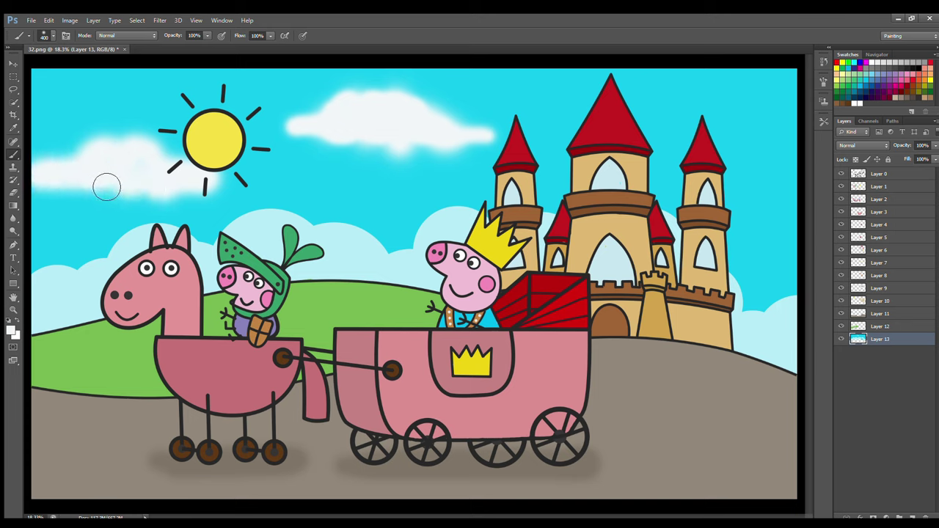
mouse_move(683, 147)
mouse_down()
mouse_move(771, 173)
mouse_move(775, 164)
mouse_move(744, 168)
mouse_up()
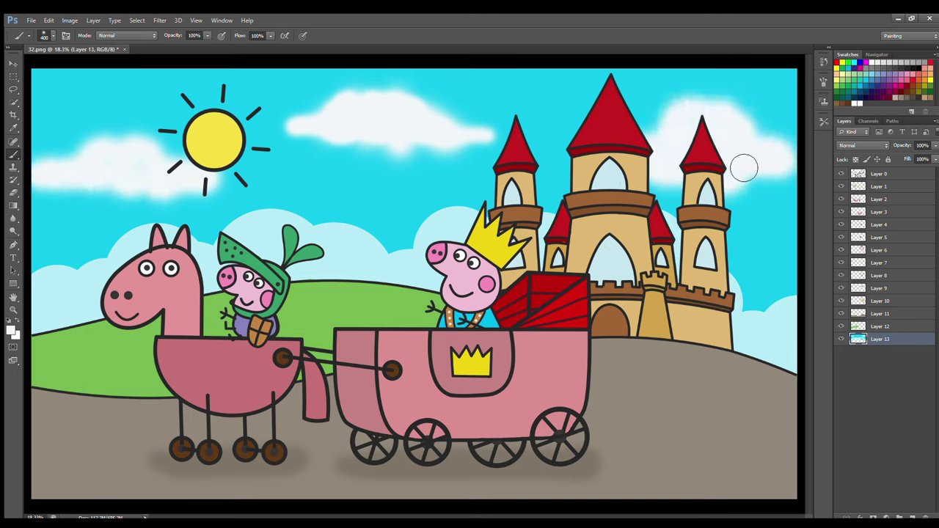
- Switch to Layer 0 and fade the sun's lower-left ray into the cloud with white
key(alt+period)
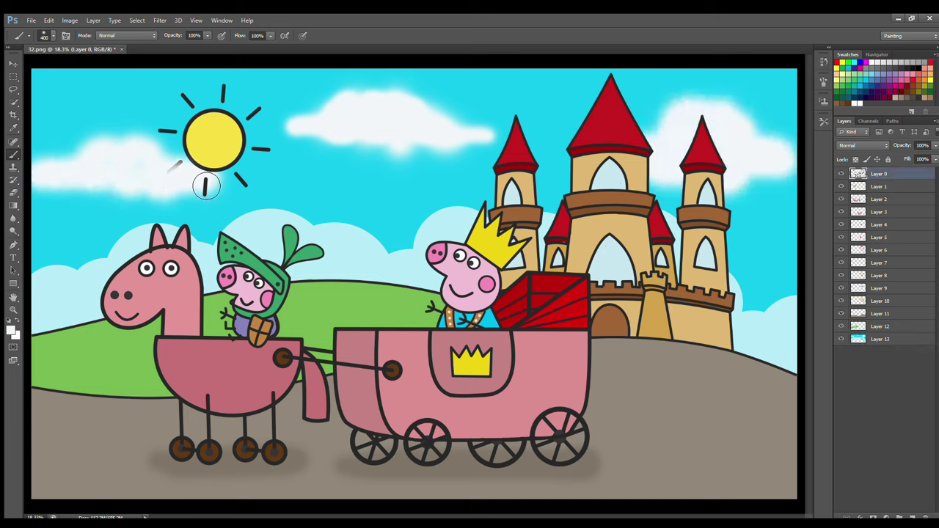